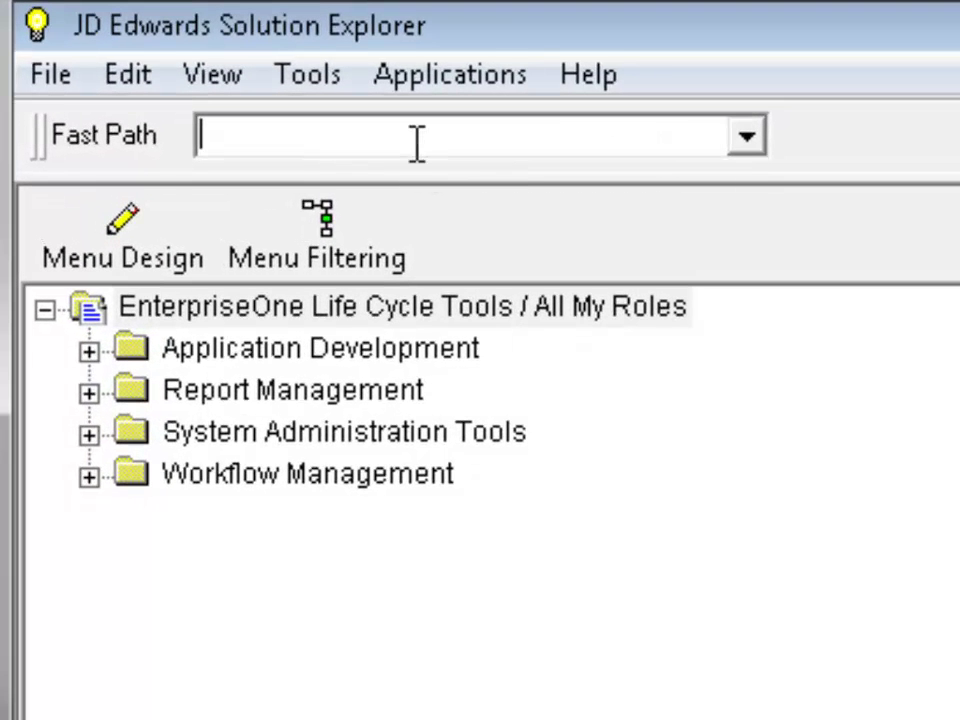
# Launch Version Workbench from the Fast Path with vw to reach the OMW Projects form
pyautogui.write('vw')
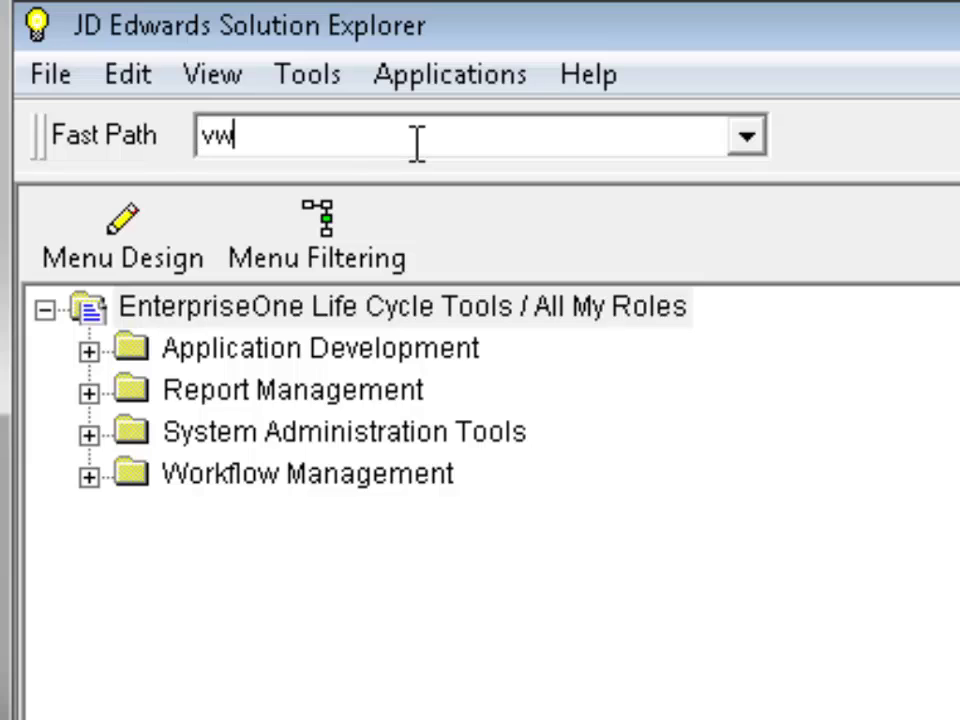
pyautogui.press('Return')
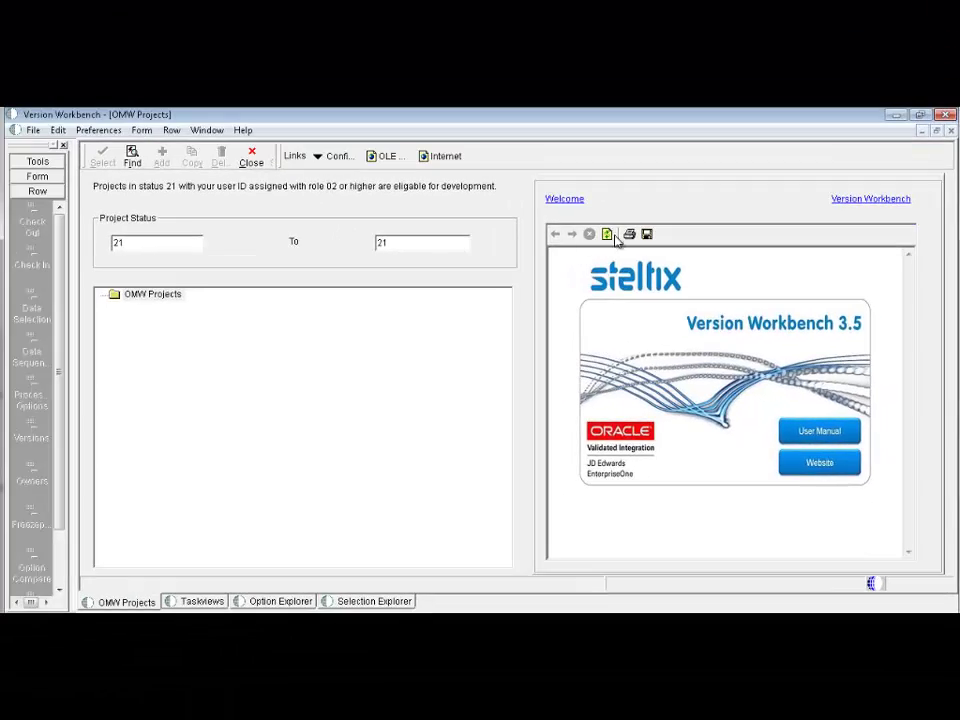
# Check the release level in Support Information, then open the Development Configuration listing path codes and roles
pyautogui.click(886, 199)
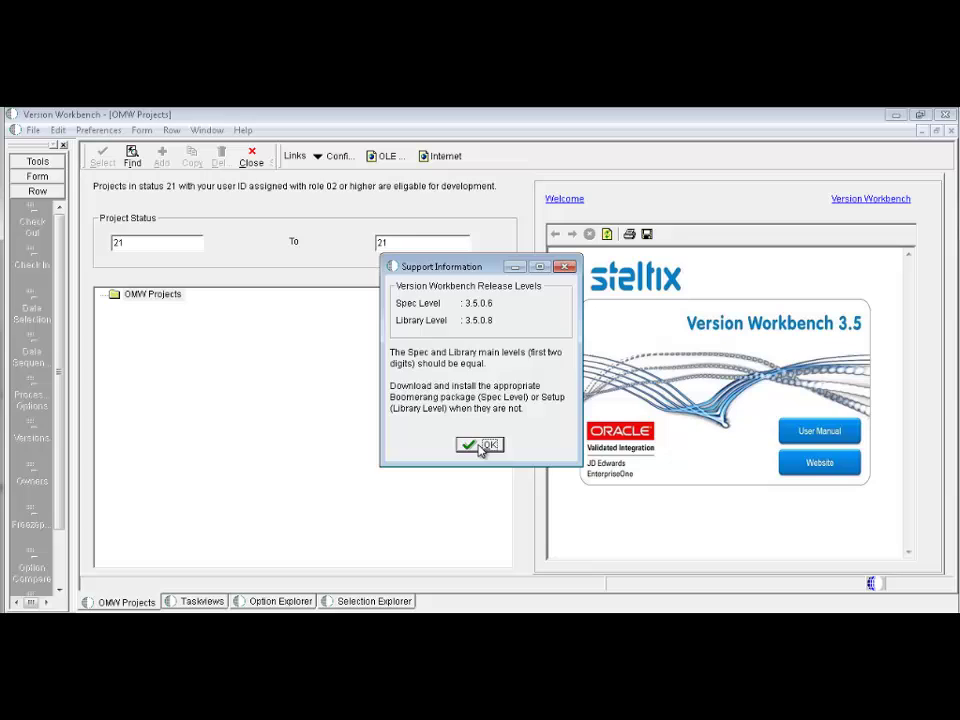
pyautogui.click(482, 446)
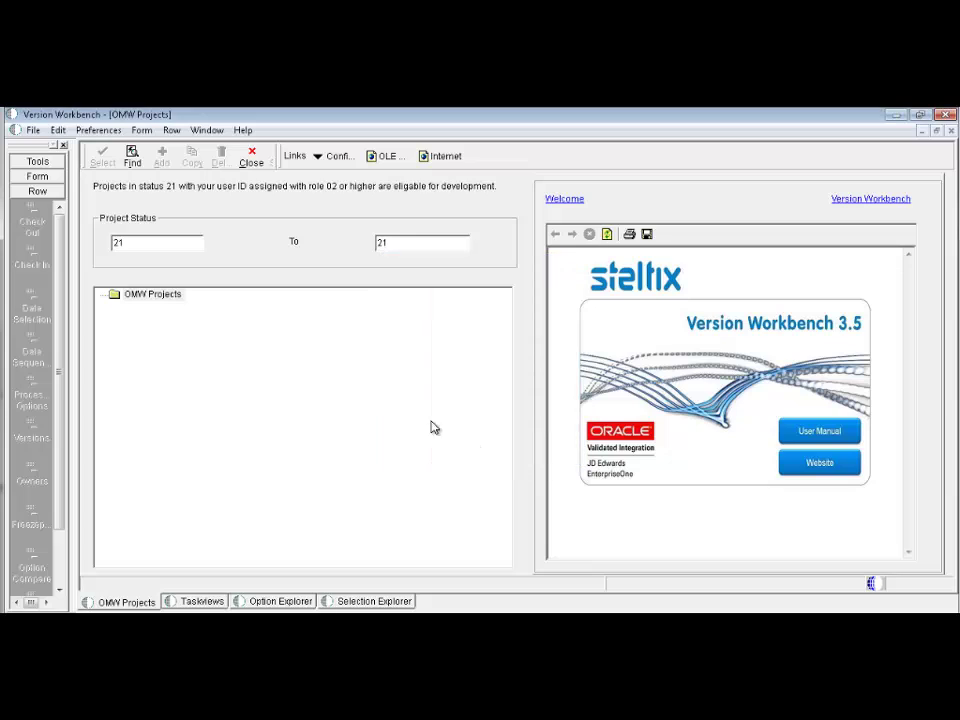
pyautogui.click(33, 176)
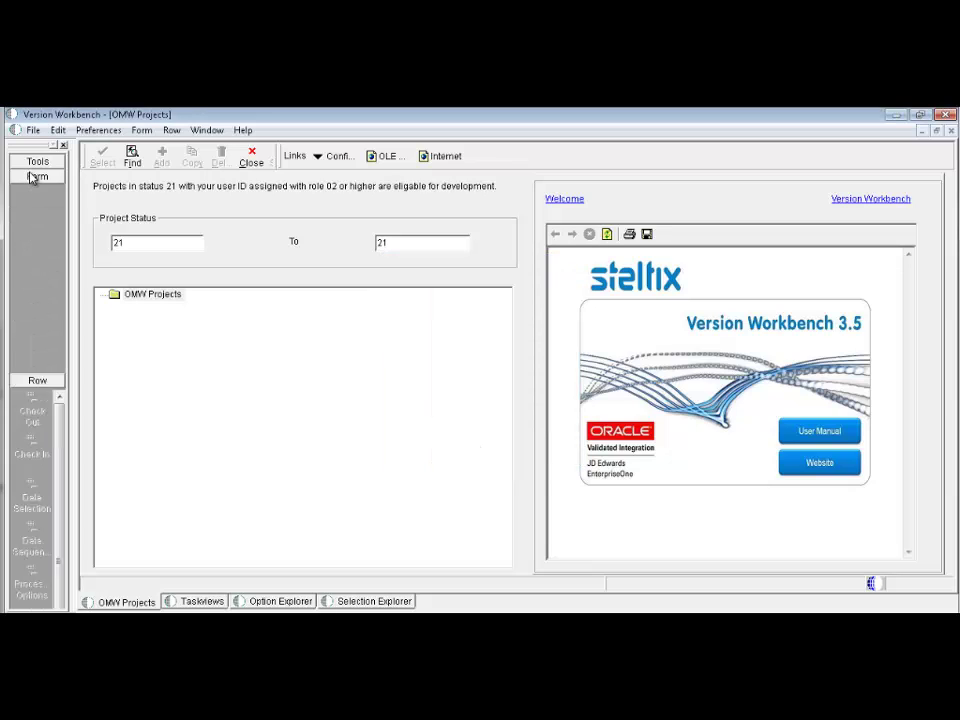
pyautogui.click(42, 198)
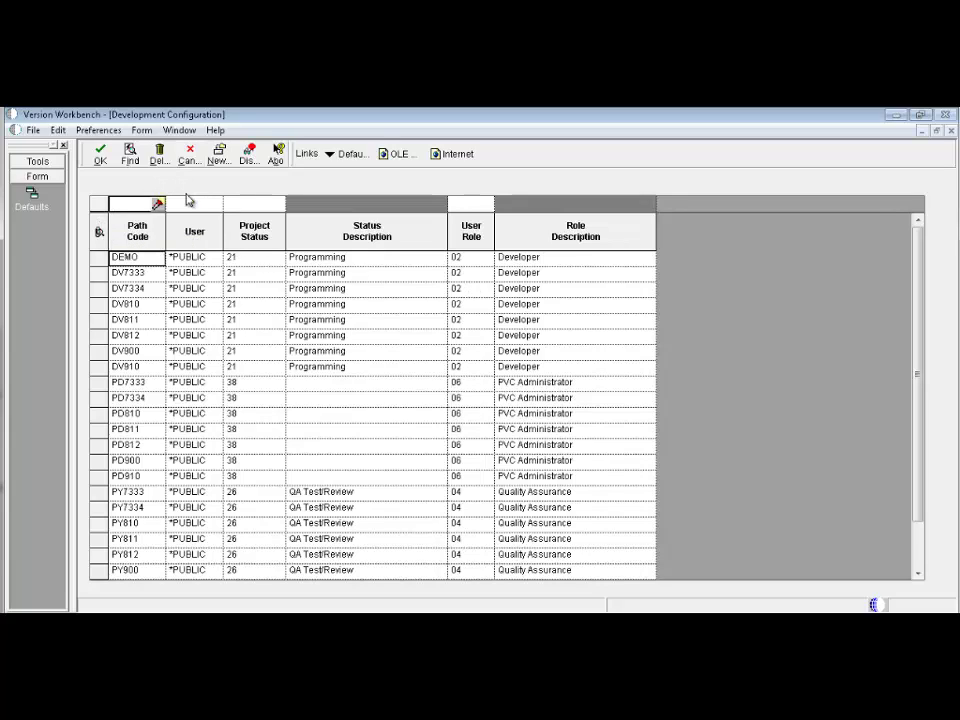
# Return to OMW Projects and confirm the license key is VALID with an unlimited license
pyautogui.click(38, 203)
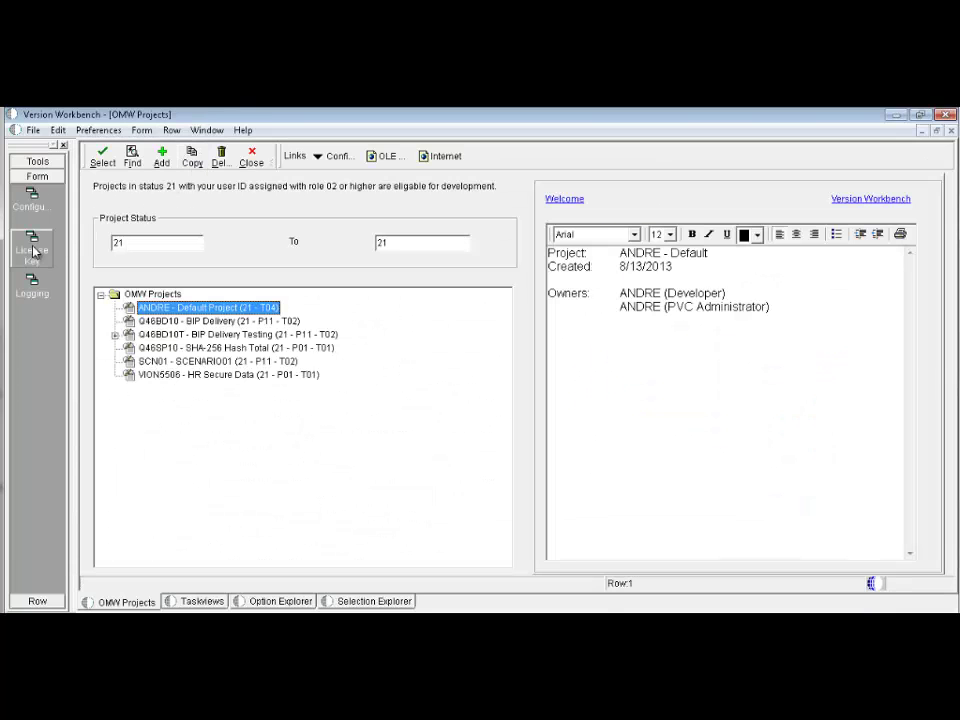
pyautogui.click(31, 246)
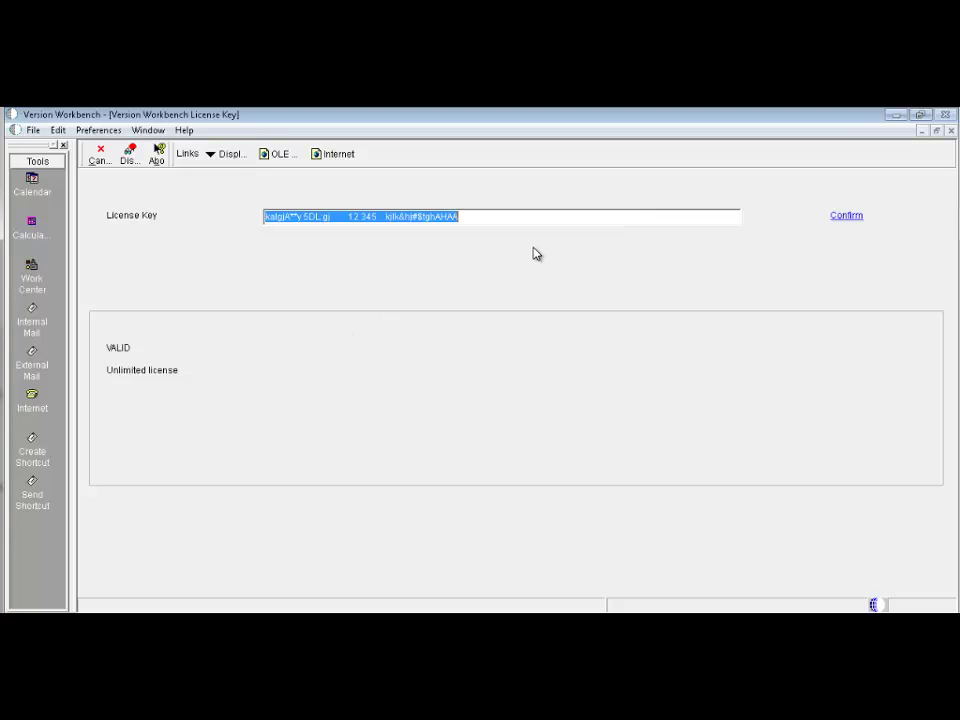
pyautogui.click(99, 160)
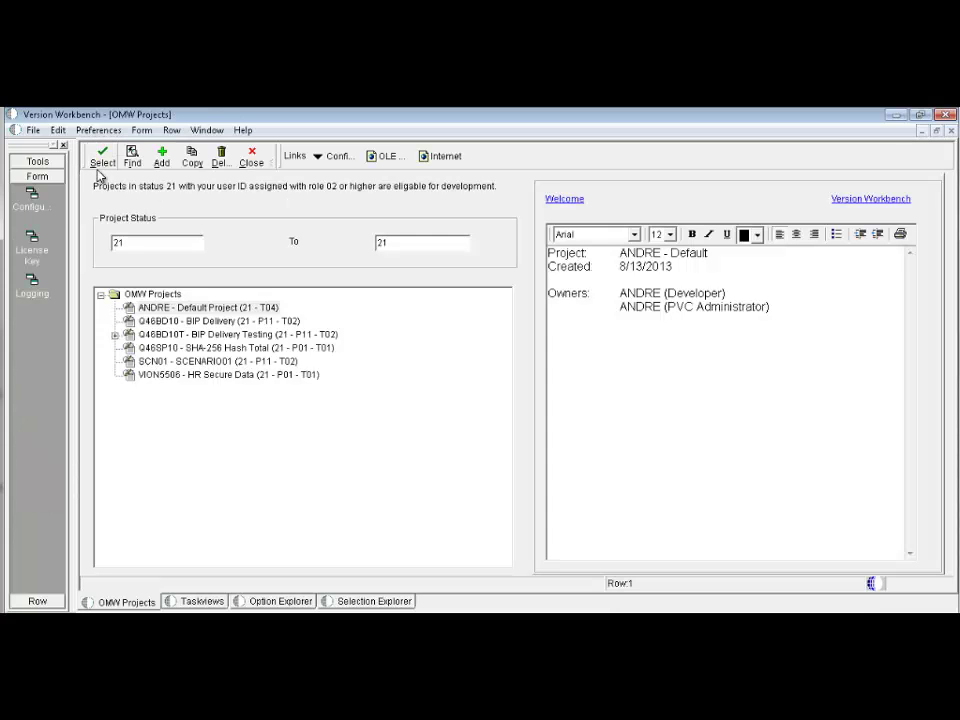
# Review SCN01's logged changes, including R42565 XJDE7002's processing option pre/post values, then return to OMW Projects
pyautogui.click(33, 295)
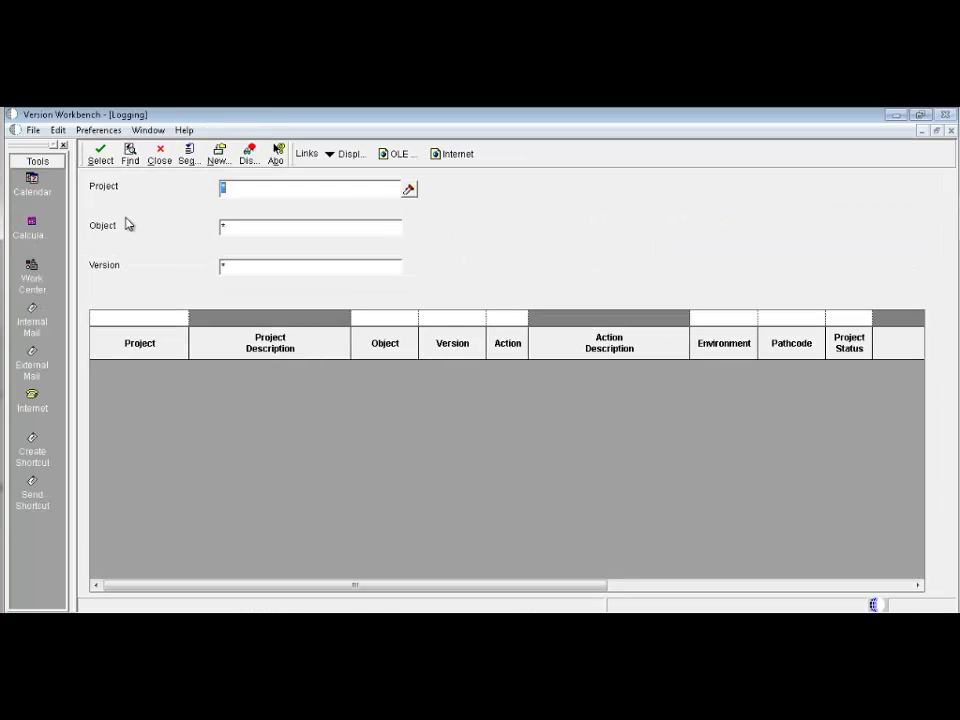
pyautogui.click(131, 156)
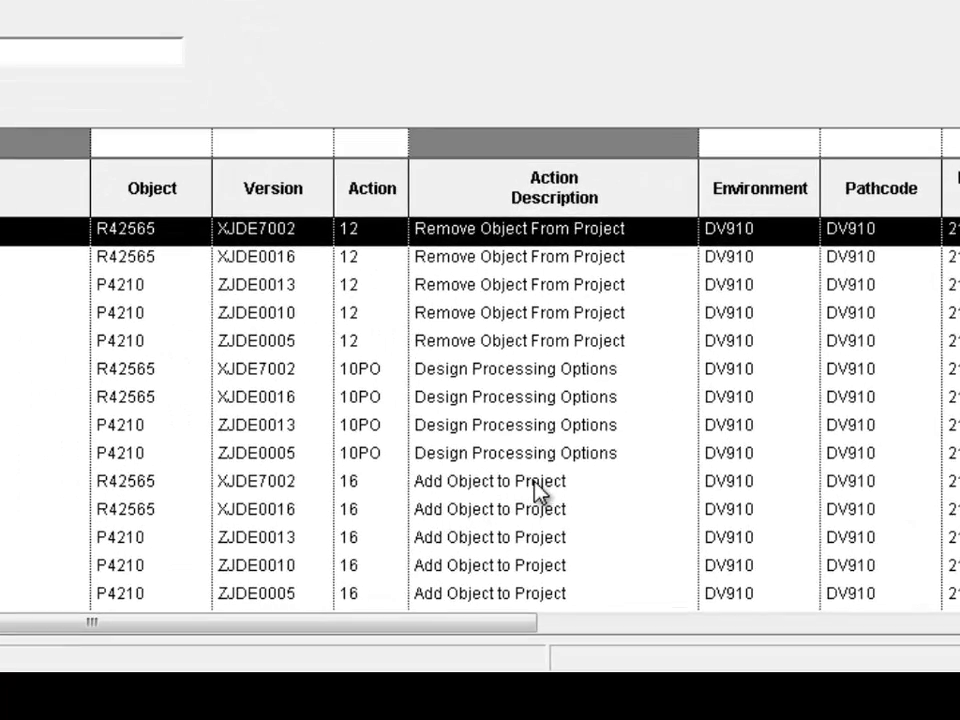
pyautogui.doubleClick(467, 370)
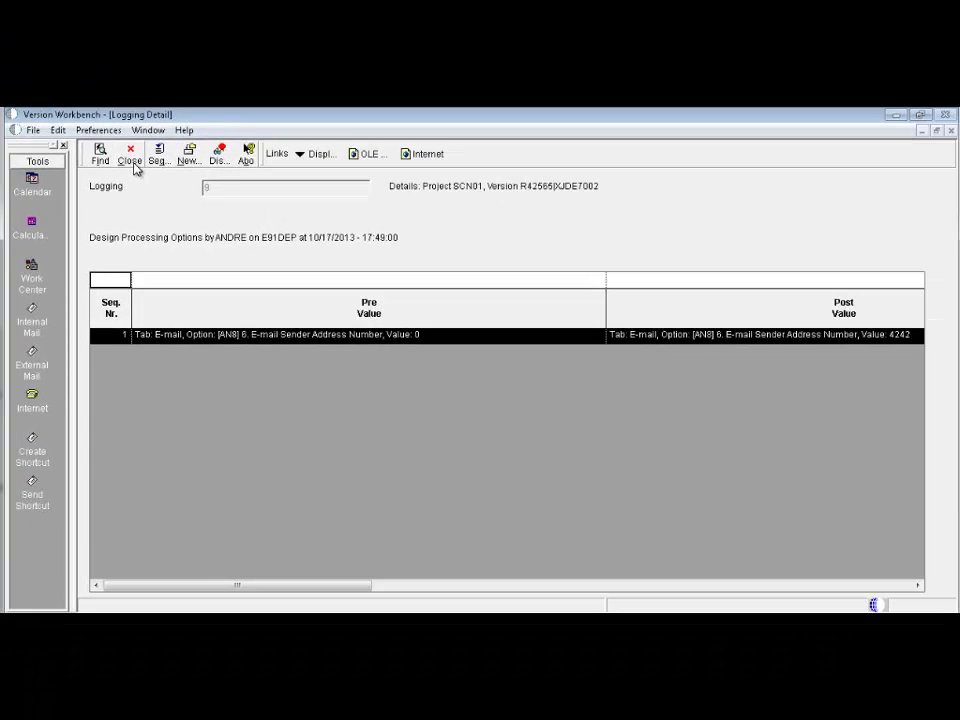
pyautogui.click(130, 155)
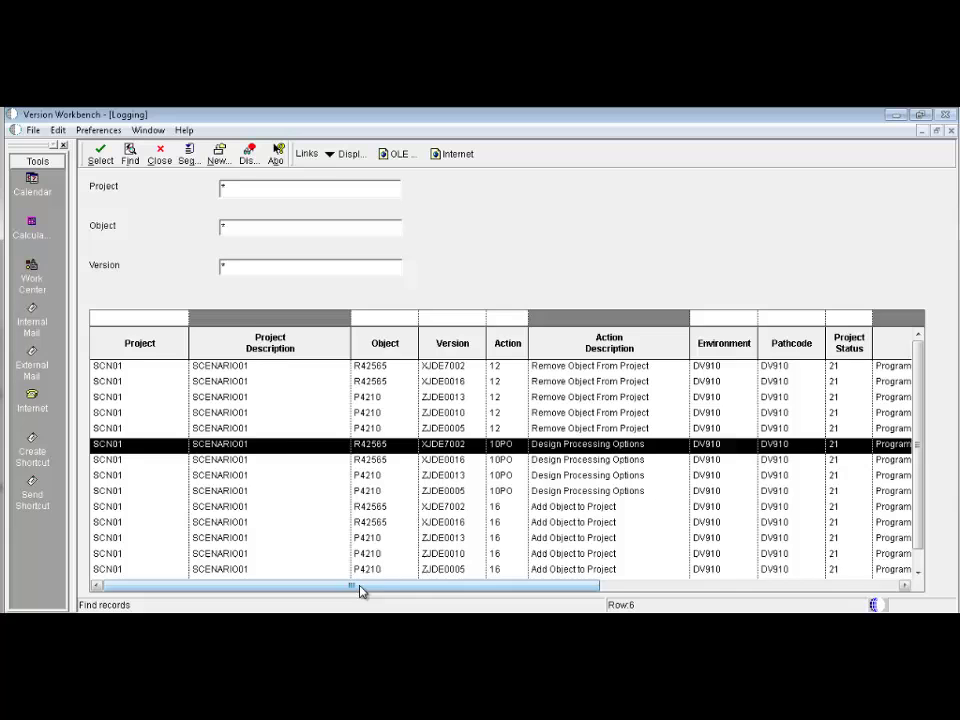
pyautogui.moveTo(360, 588)
pyautogui.mouseDown()
pyautogui.moveTo(591, 587)
pyautogui.moveTo(350, 588)
pyautogui.mouseUp()
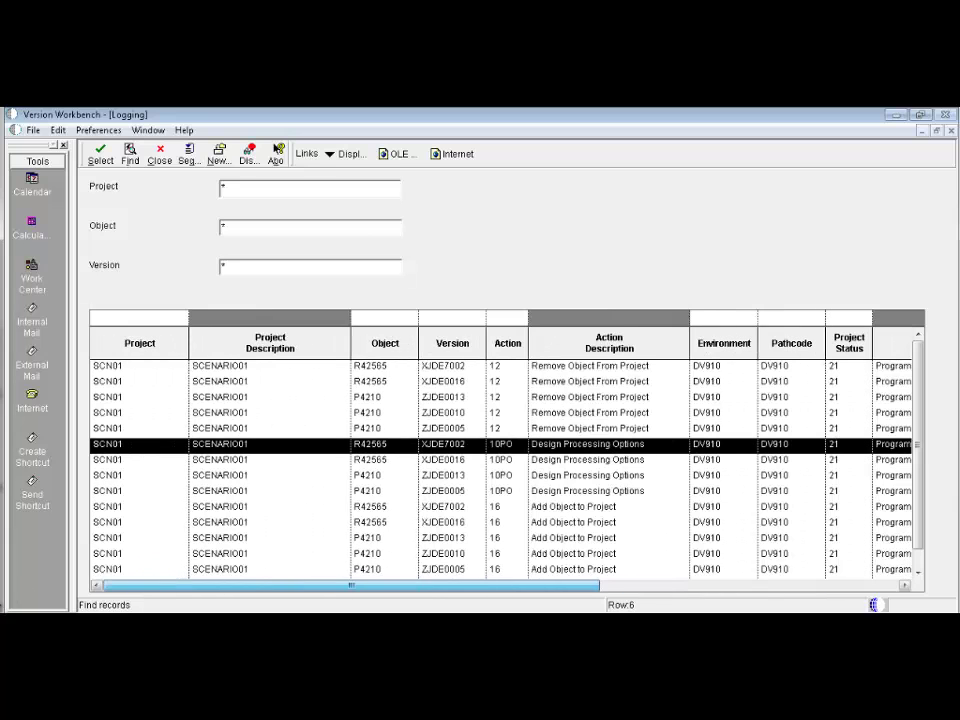
pyautogui.click(162, 160)
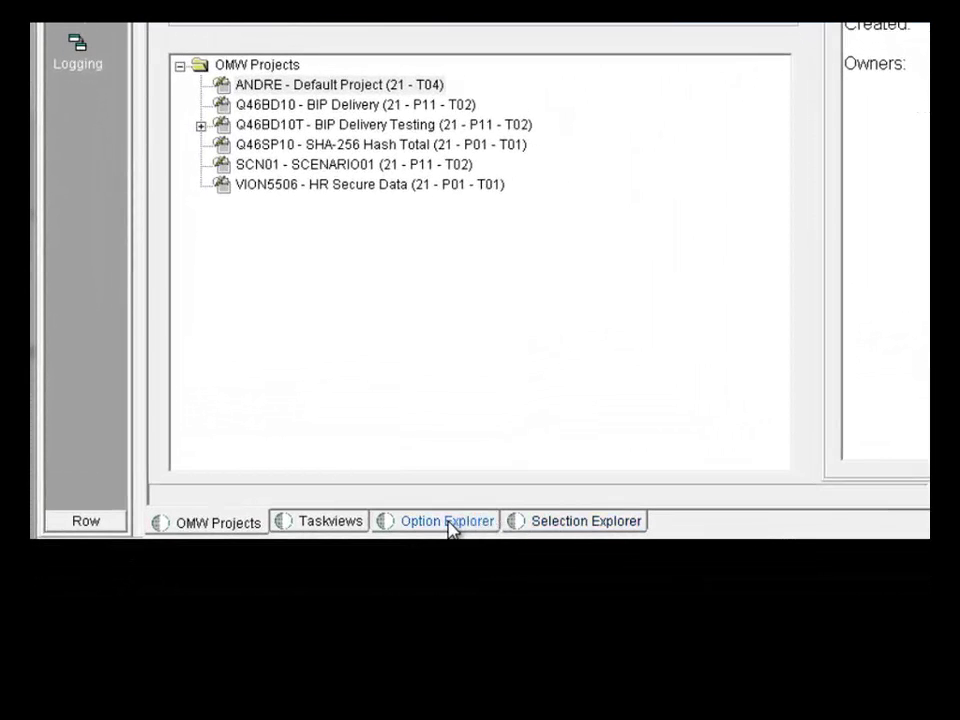
# Load freezepoint 42SYS in the Option Explorer to show DV910 processing option values
pyautogui.click(472, 527)
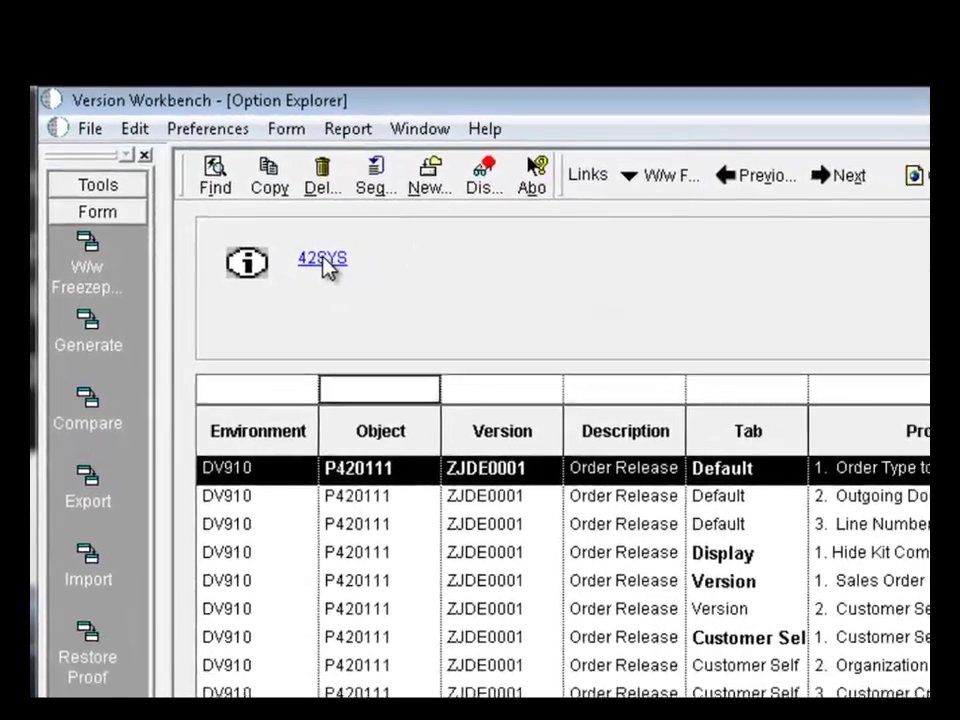
pyautogui.click(372, 297)
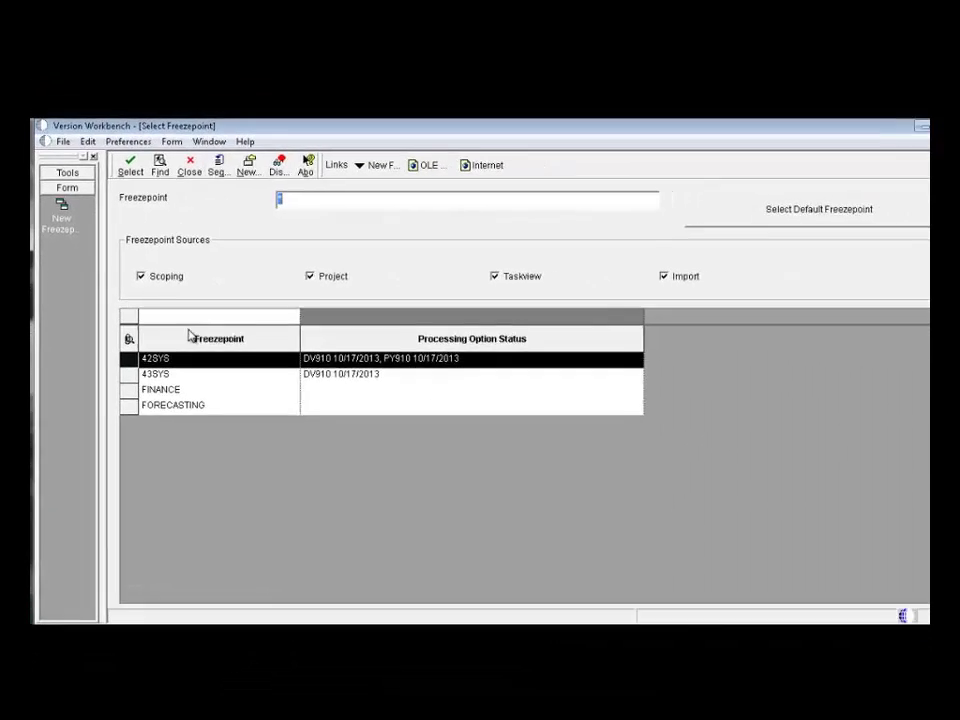
pyautogui.click(126, 170)
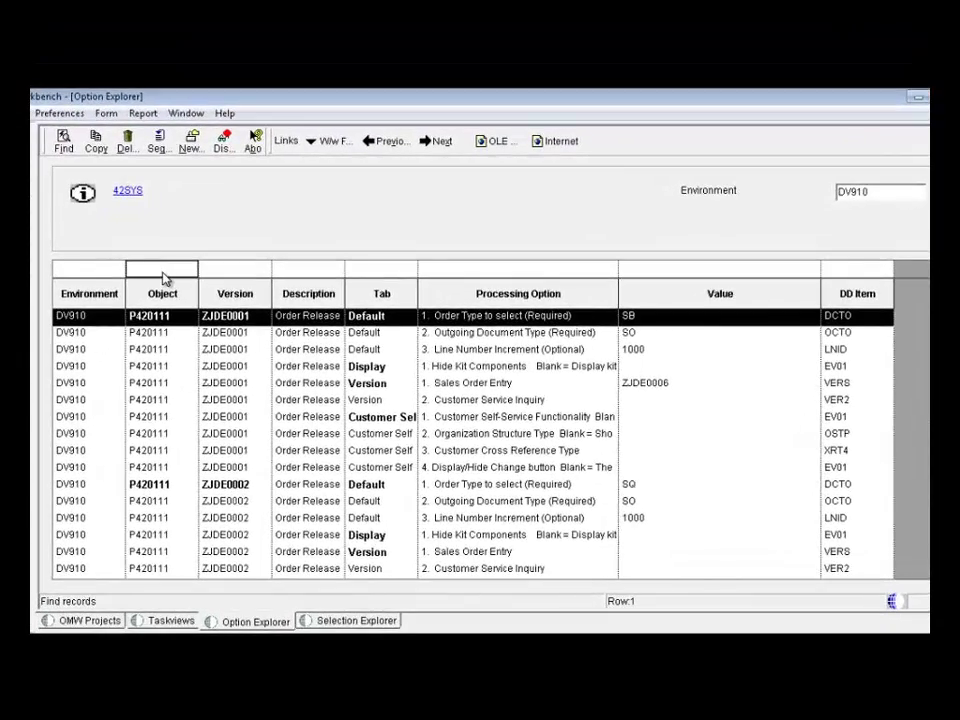
# Filter the option list on Object P4210, Tab Def* and processing option 1.* to show Order Type
pyautogui.click(163, 270)
pyautogui.write('P4210')
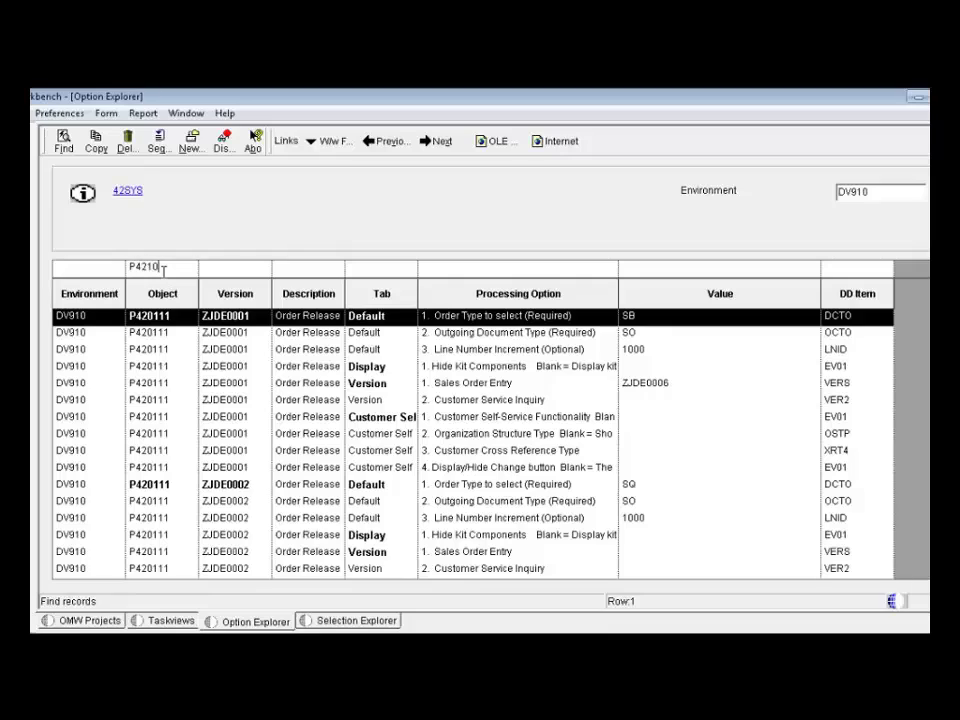
pyautogui.click(368, 272)
pyautogui.write('Def*')
pyautogui.click(469, 271)
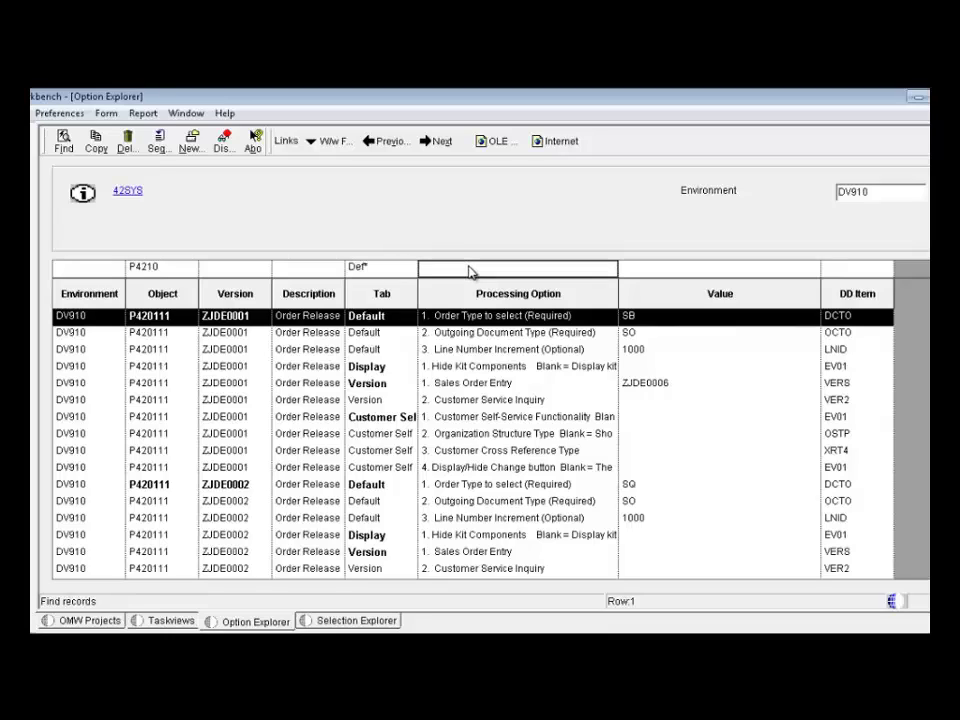
pyautogui.write('1 *')
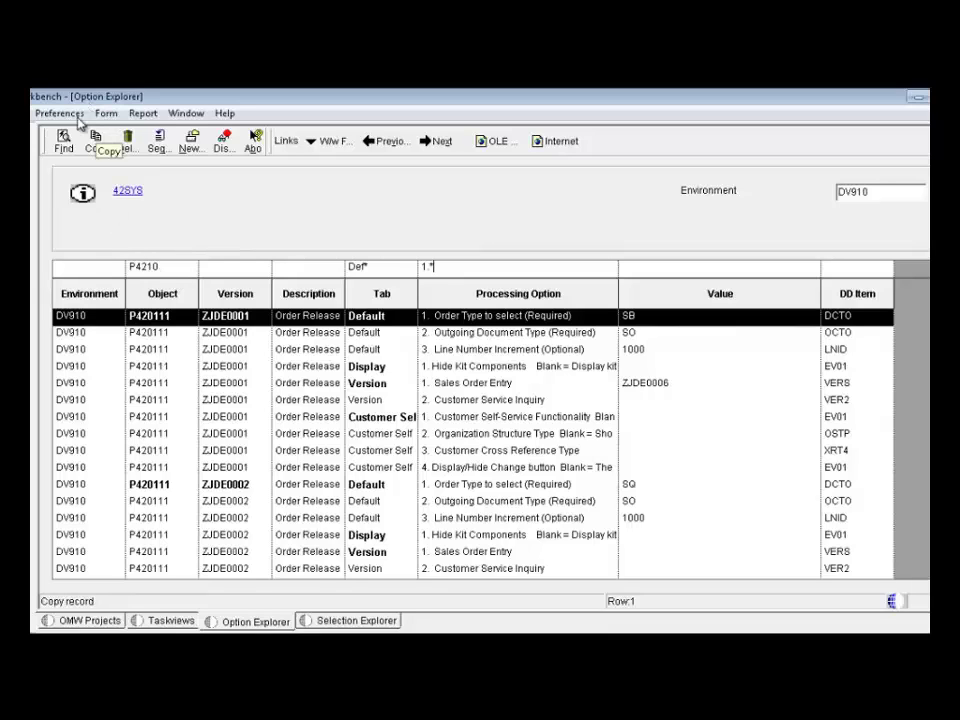
pyautogui.click(62, 148)
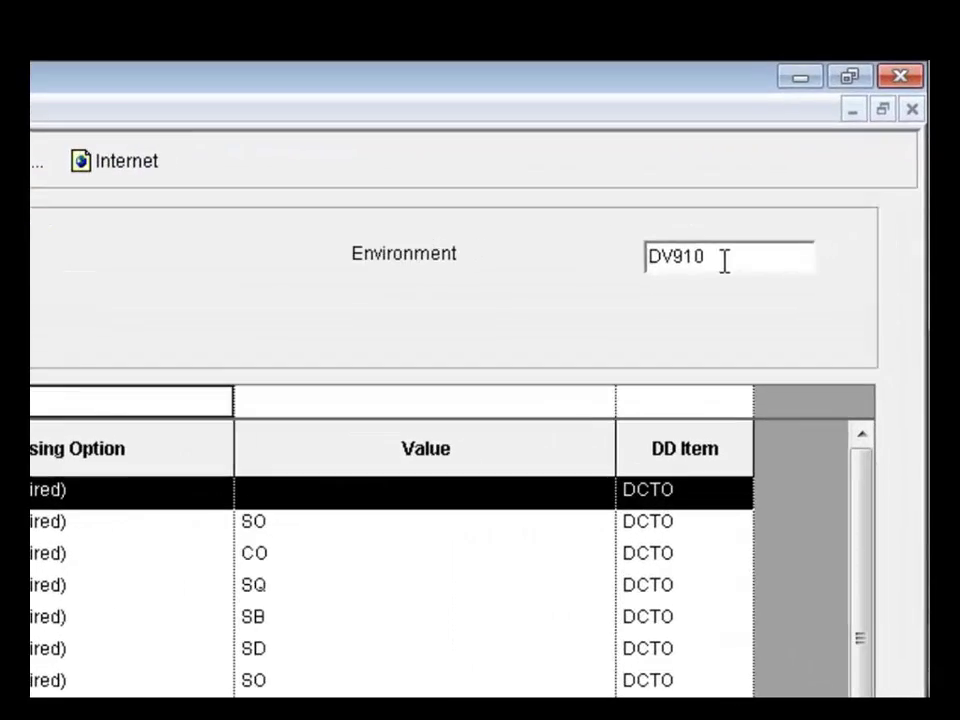
# Set the Environment filter to * to list DV910 and PY910 Order Type values per version
pyautogui.click(724, 259)
pyautogui.write('1.*')
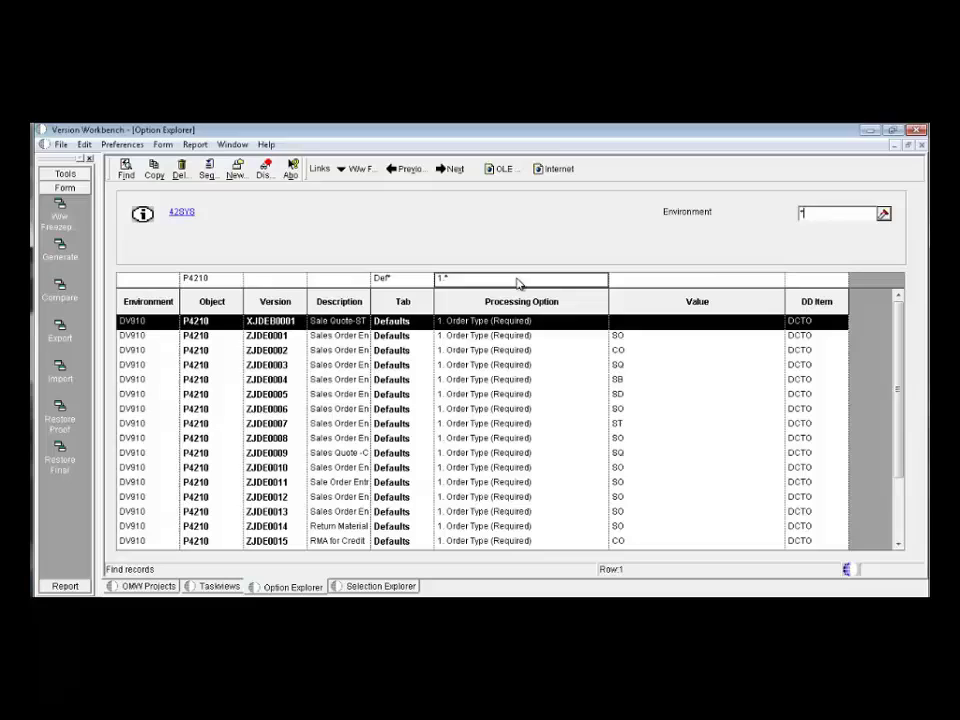
pyautogui.click(125, 170)
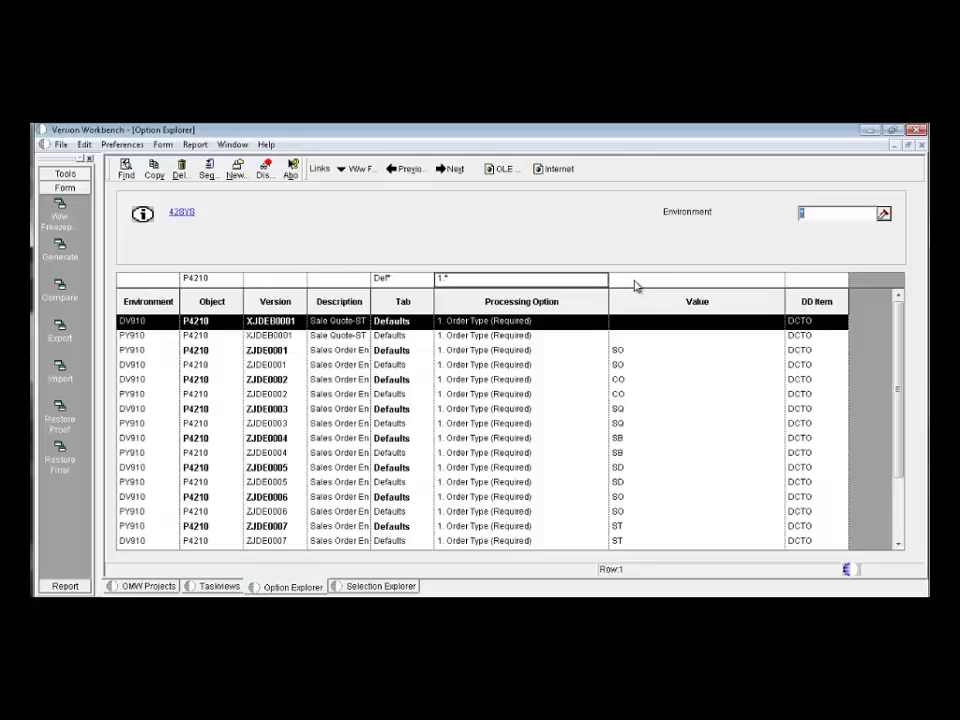
pyautogui.press('Down')
pyautogui.press('Down')
pyautogui.press('Down')
pyautogui.press('Down')
pyautogui.press('Down')
pyautogui.press('Down')
pyautogui.press('Down')
pyautogui.press('Down')
pyautogui.press('Down')
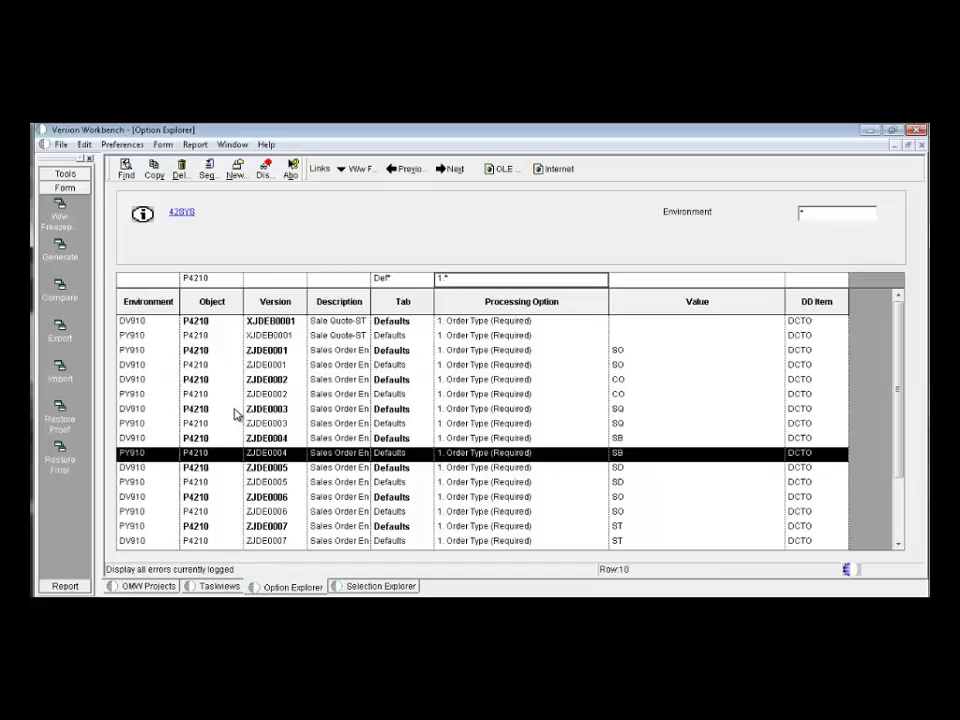
# Clear the P4210 Object and Def* Tab filter values
pyautogui.click(213, 278)
pyautogui.press('BackSpace')
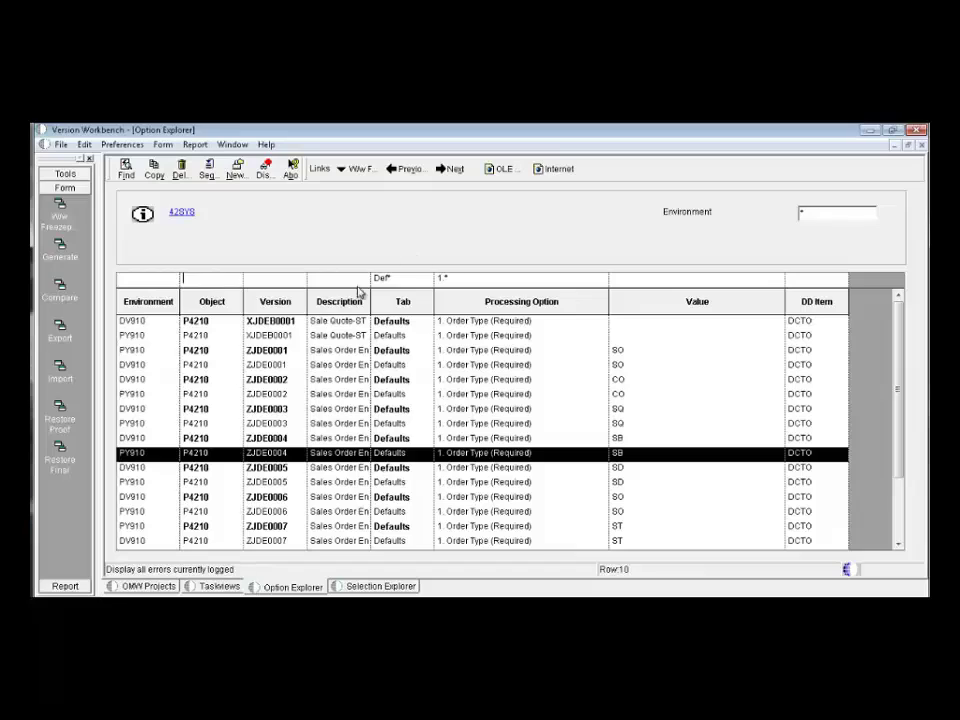
pyautogui.click(405, 279)
pyautogui.press('BackSpace')
# Set the Environment filter to DV910 from its lookup and refresh the P420111 option list
pyautogui.click(526, 278)
pyautogui.click(835, 214)
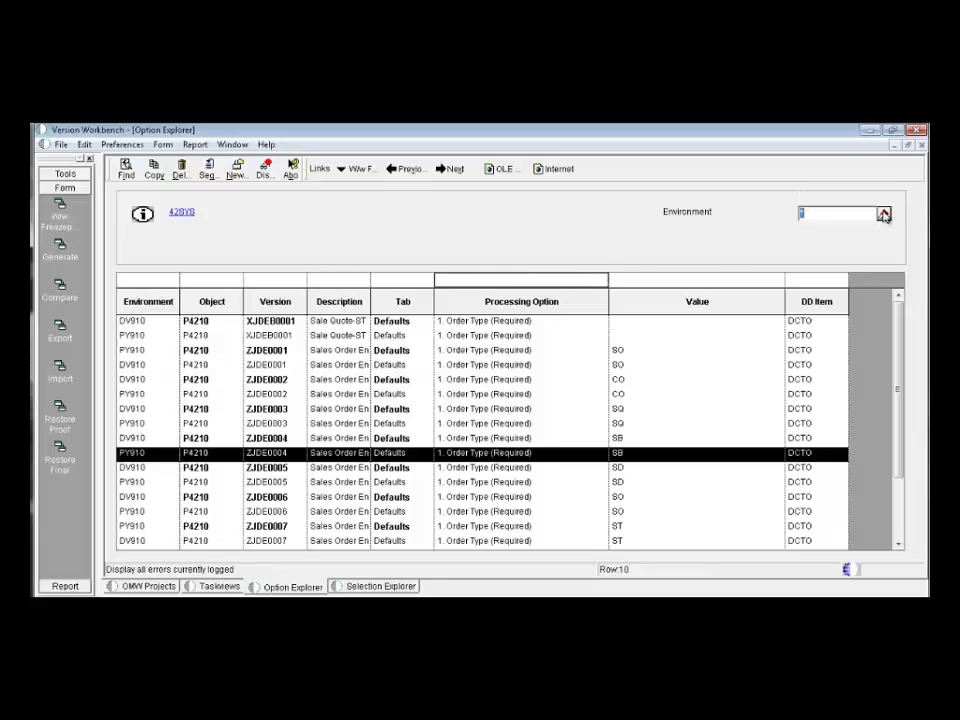
pyautogui.click(884, 215)
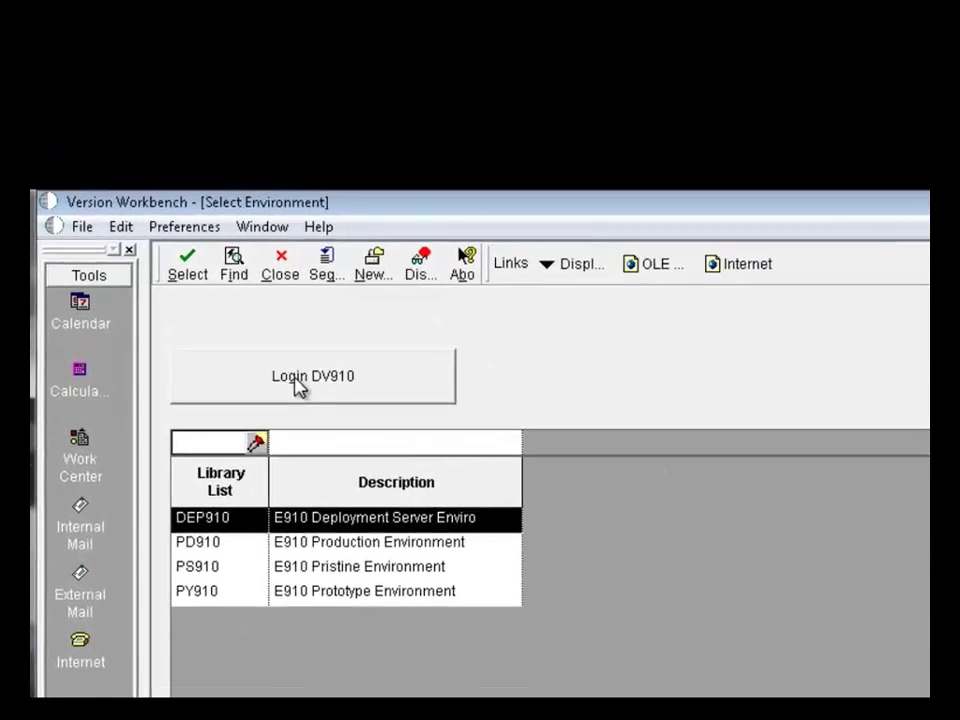
pyautogui.click(296, 382)
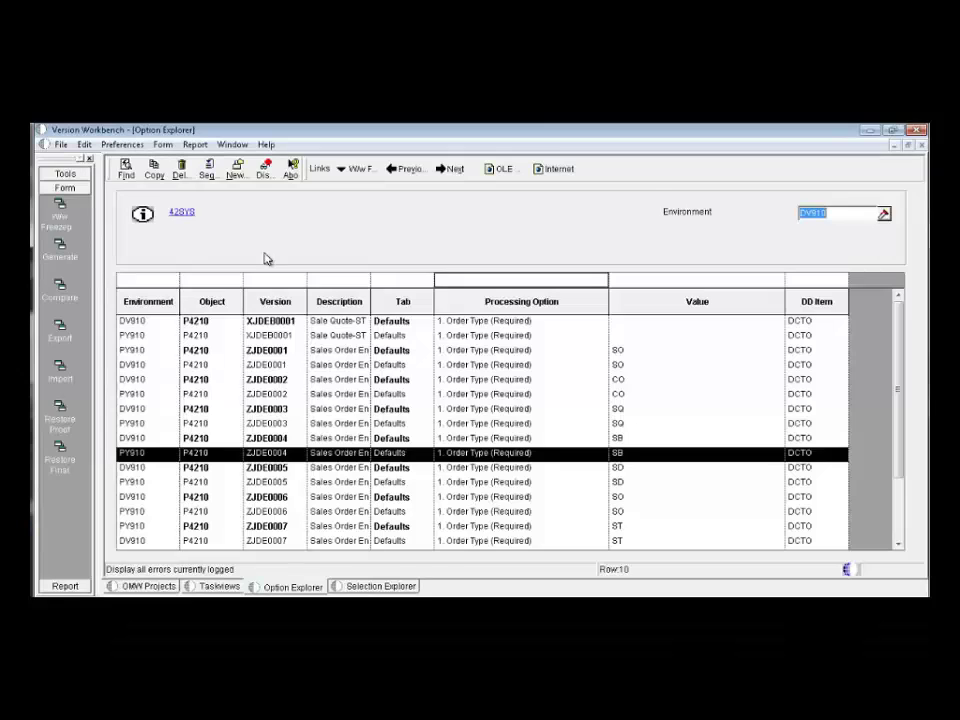
pyautogui.click(126, 170)
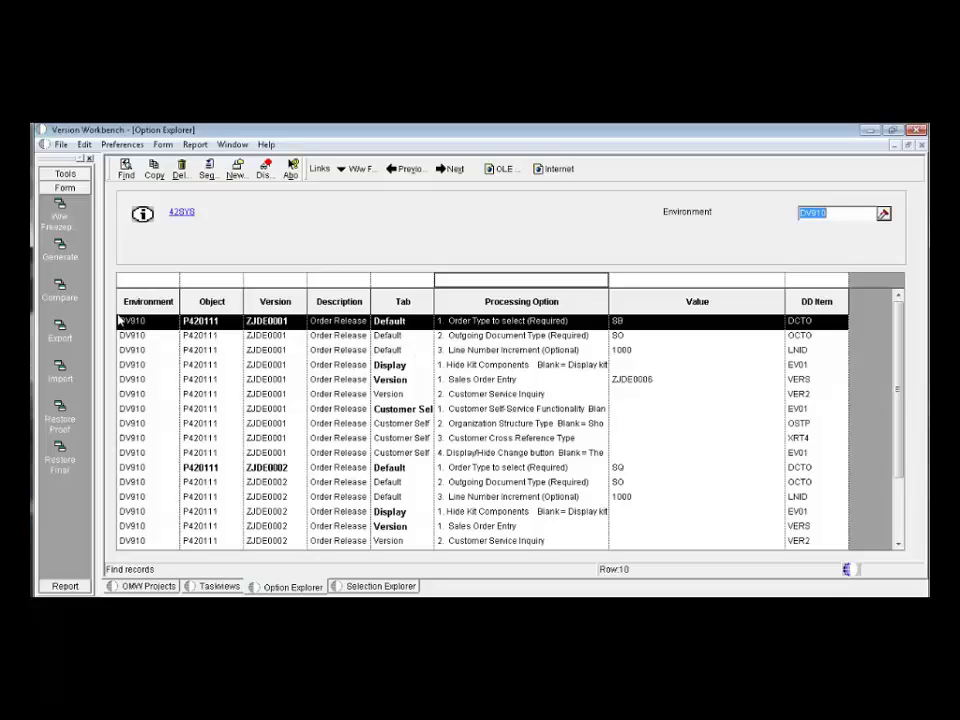
# Compare 42SYS in DV910 against 42SYS in PY910, yielding 14 differences
pyautogui.click(62, 292)
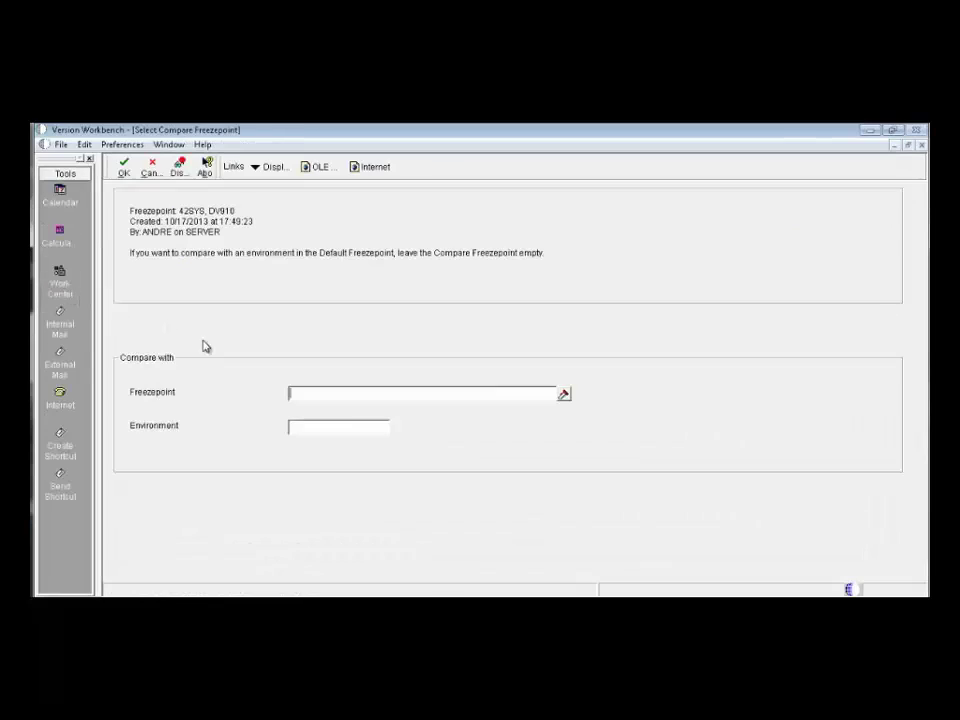
pyautogui.click(563, 395)
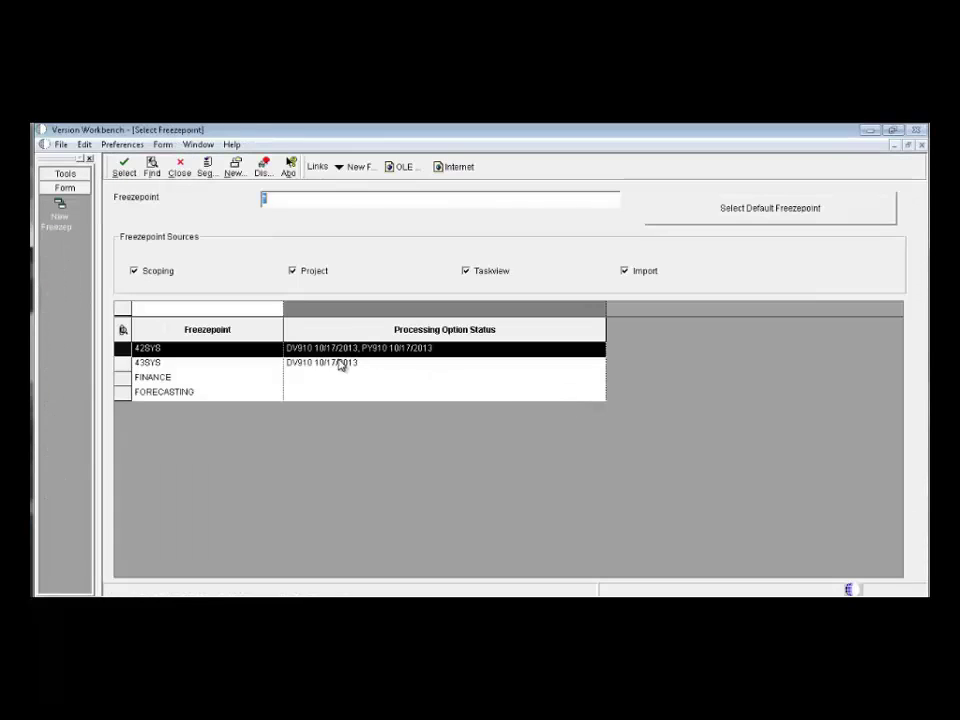
pyautogui.doubleClick(178, 349)
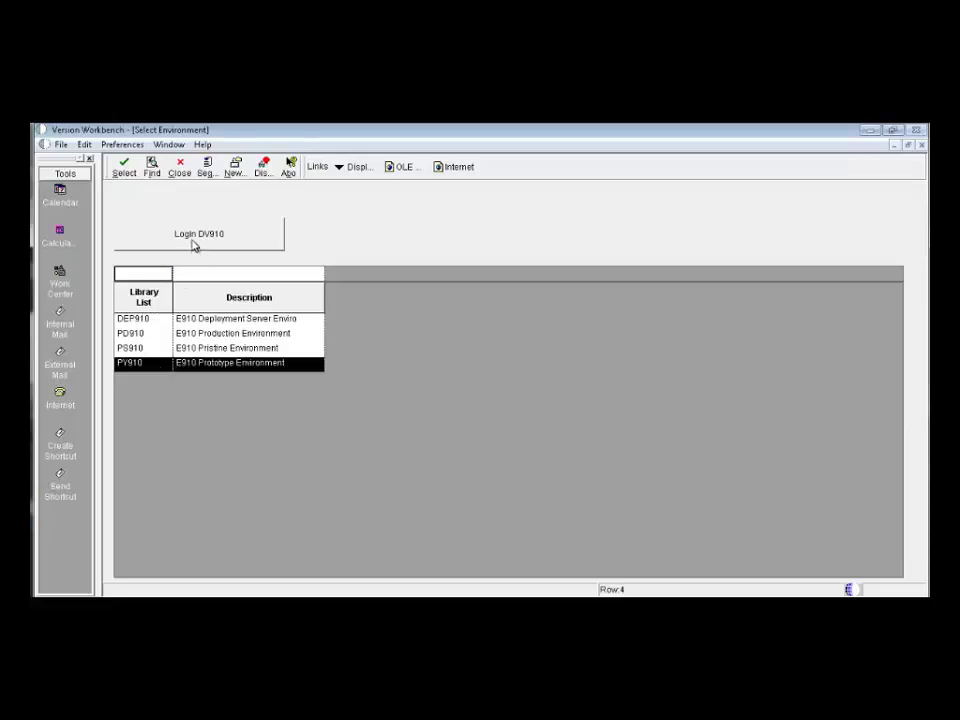
pyautogui.click(123, 167)
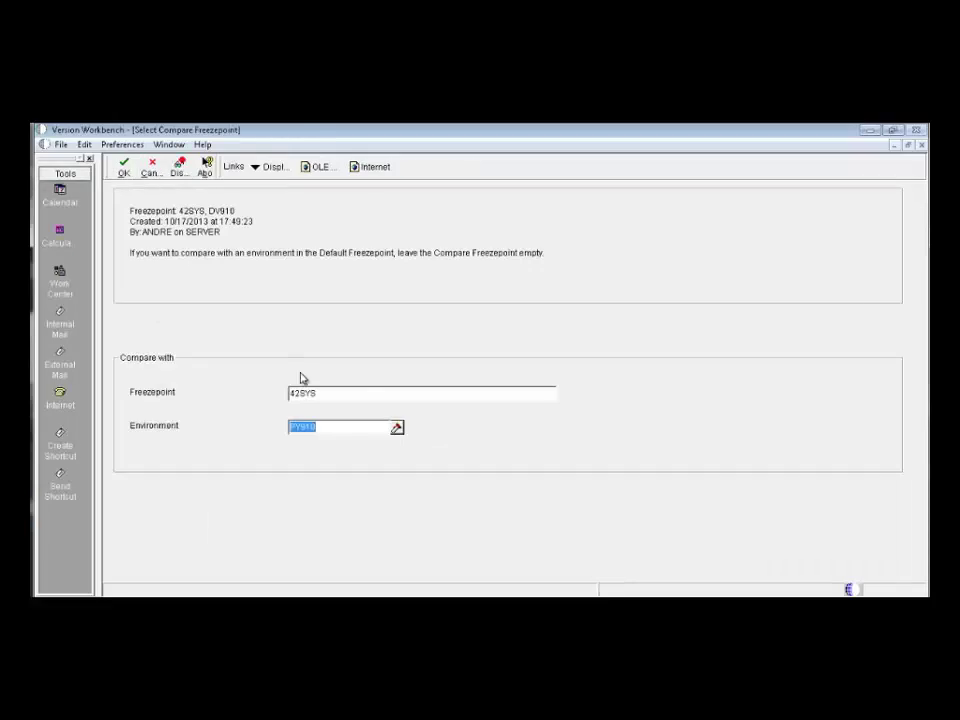
pyautogui.click(123, 168)
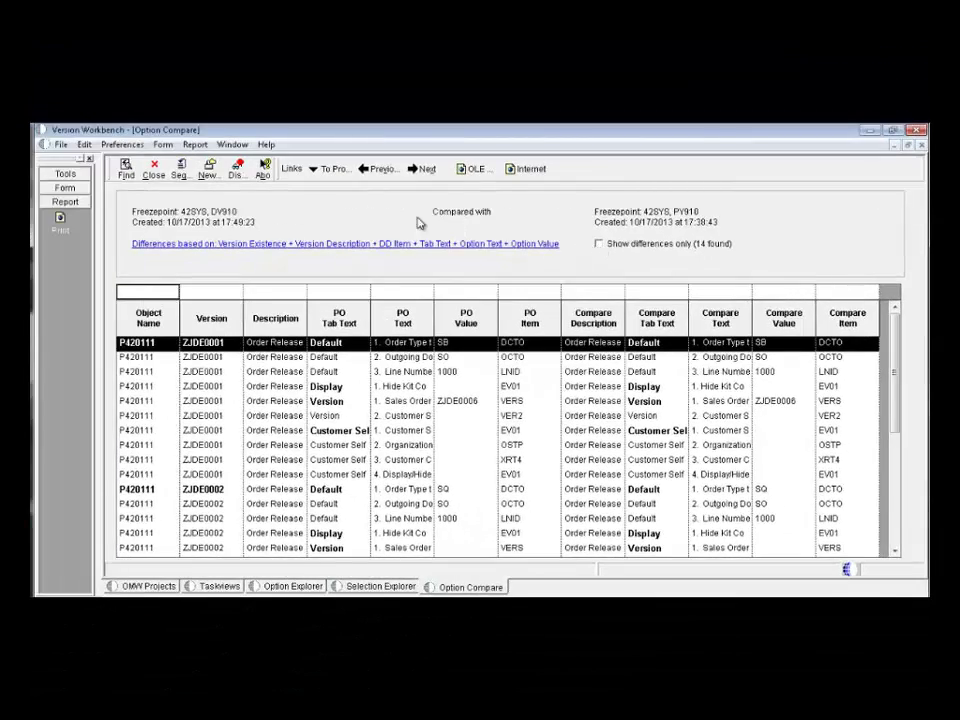
# Enable 'Show differences only' to list the 14 differing P4210 and R42565 option rows
pyautogui.click(599, 245)
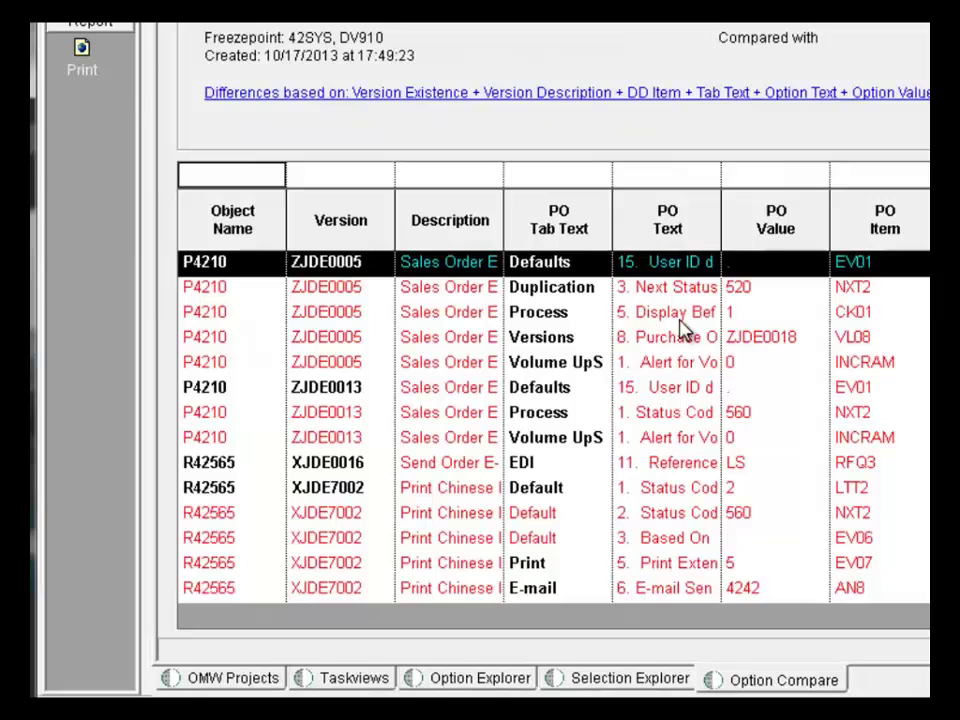
pyautogui.click(484, 404)
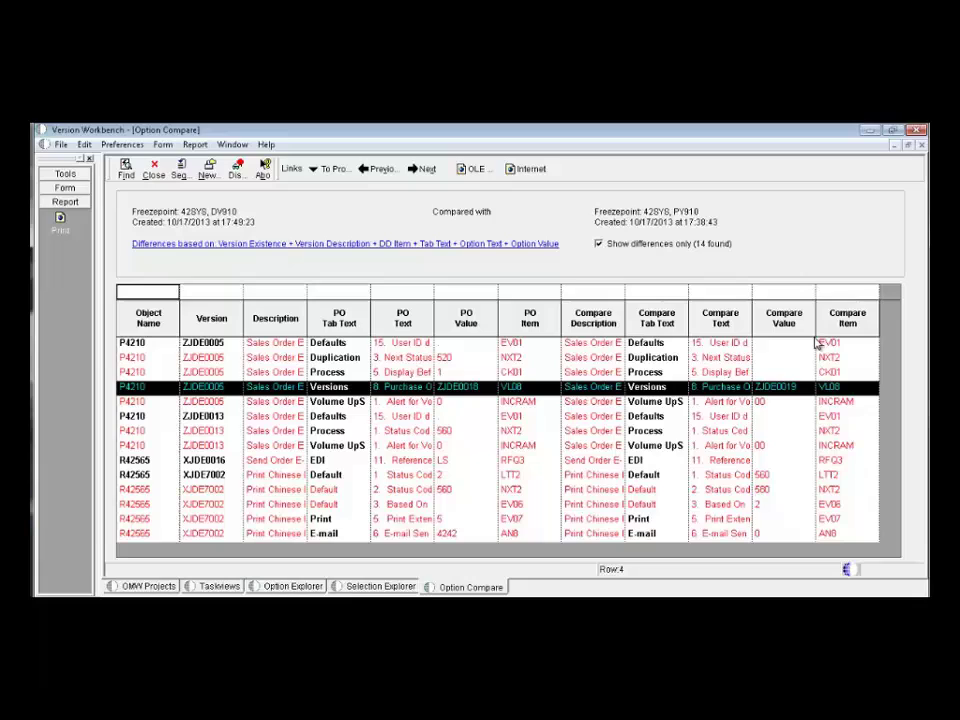
# Add the 4 differing versions to OMW project SCN01, then close the comparison results
pyautogui.click(64, 189)
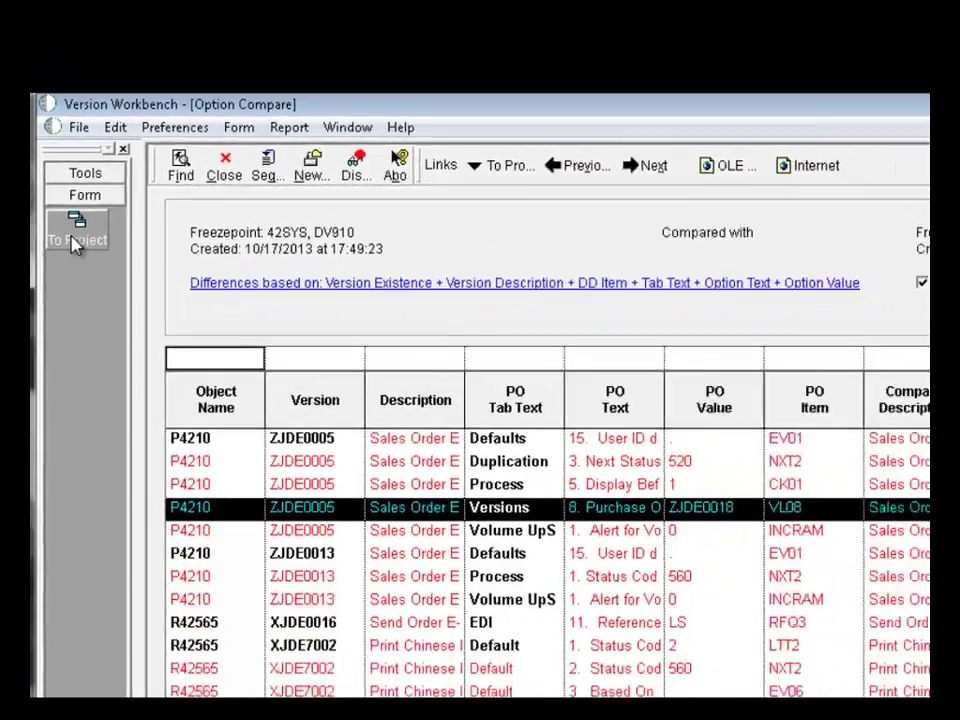
pyautogui.click(108, 292)
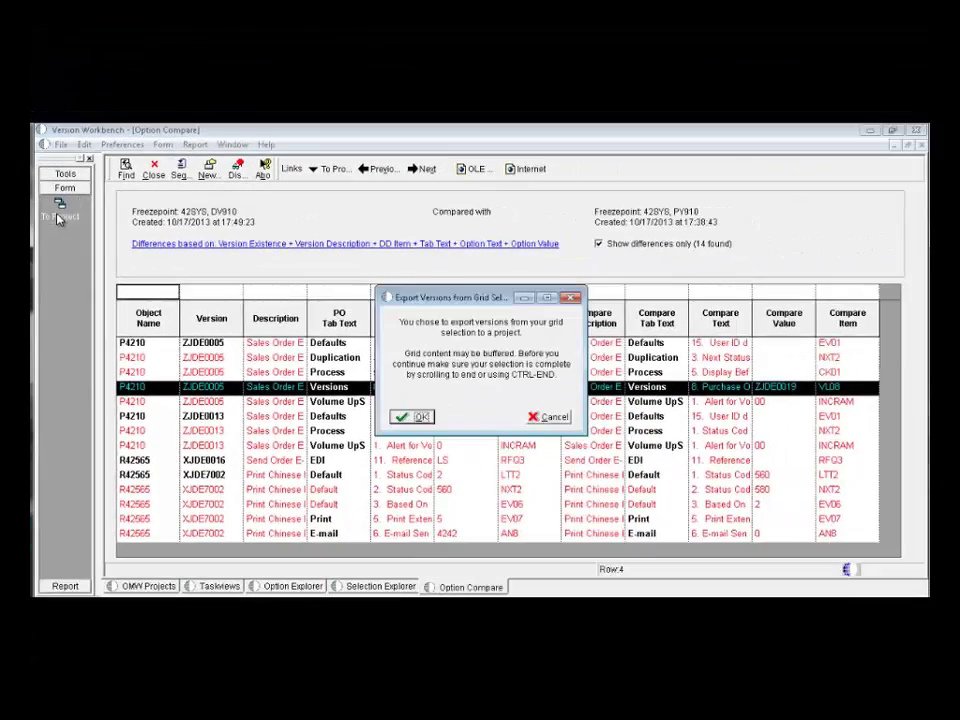
pyautogui.click(423, 417)
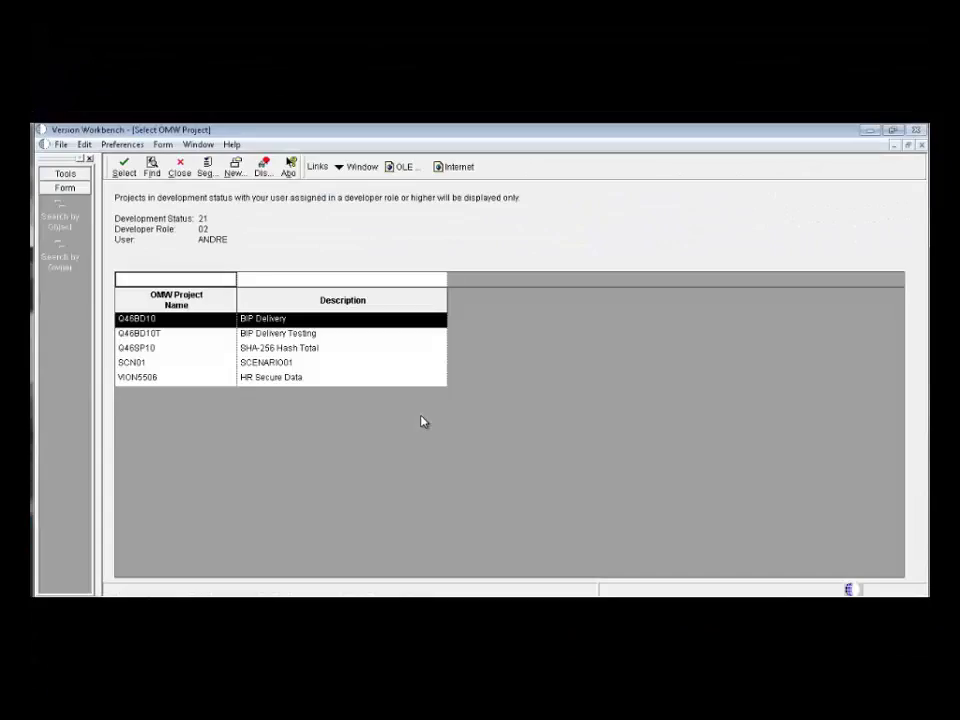
pyautogui.click(157, 368)
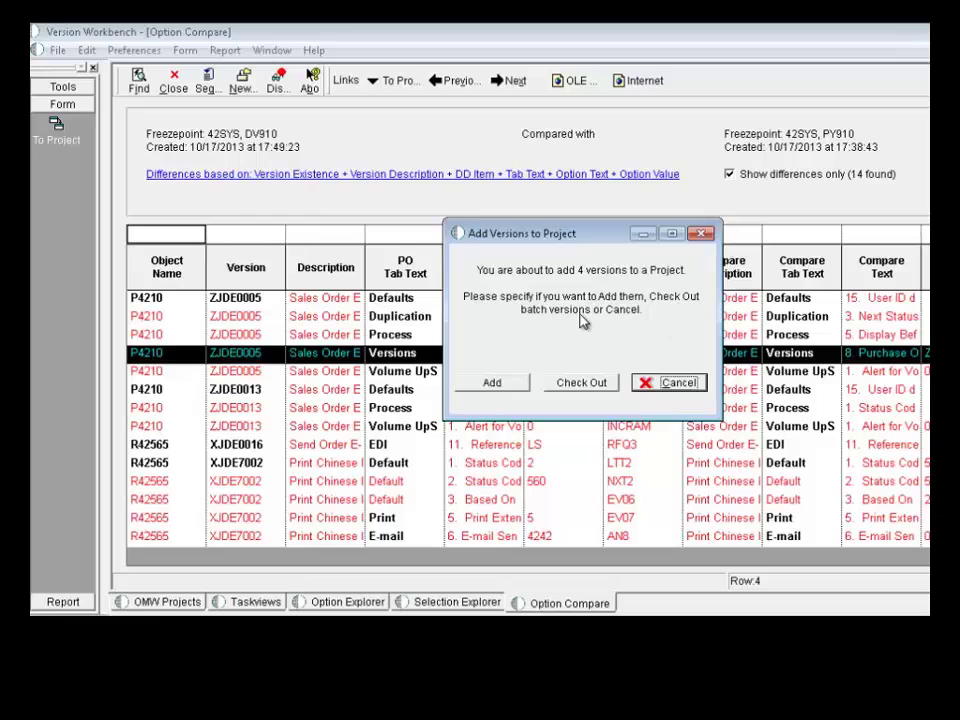
pyautogui.click(495, 385)
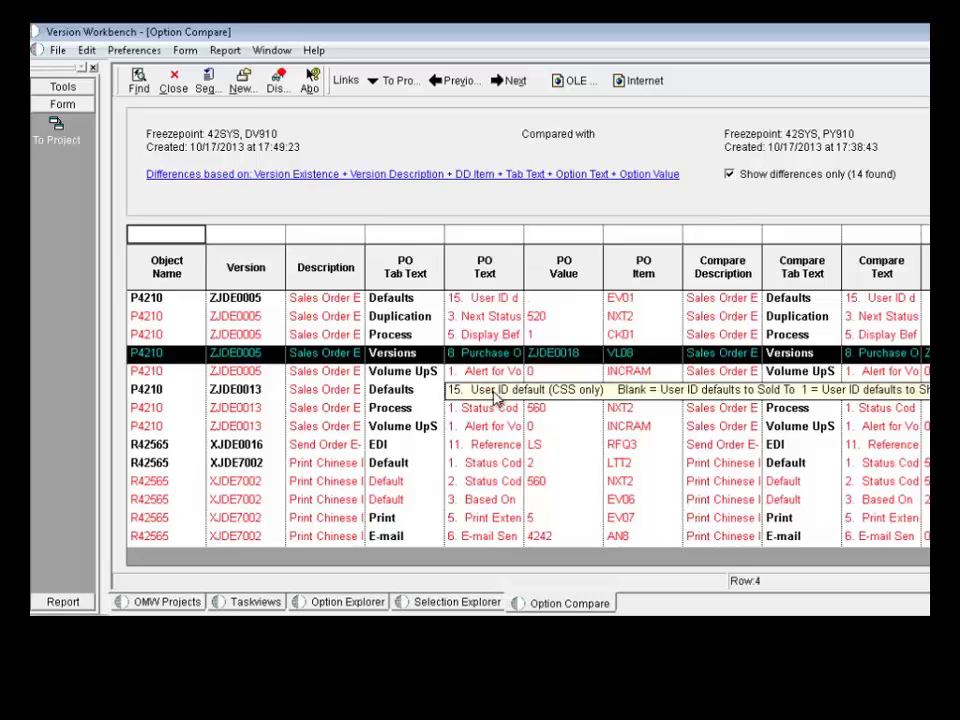
pyautogui.click(176, 86)
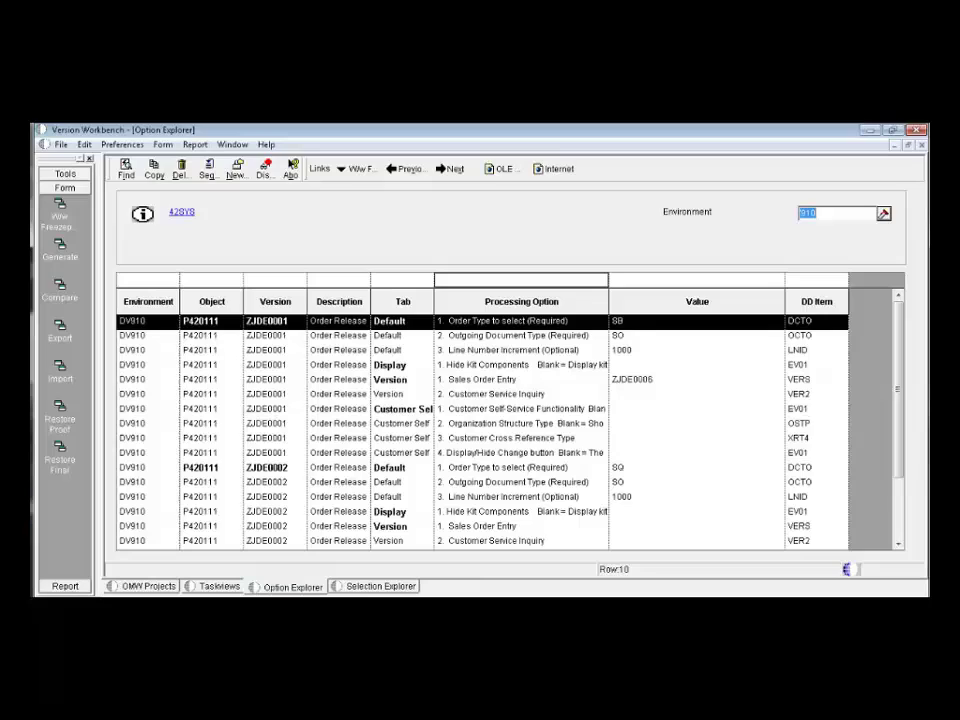
# Load the 42SYS freezepoint's DV910 data selection clauses in the Selection Explorer
pyautogui.click(370, 588)
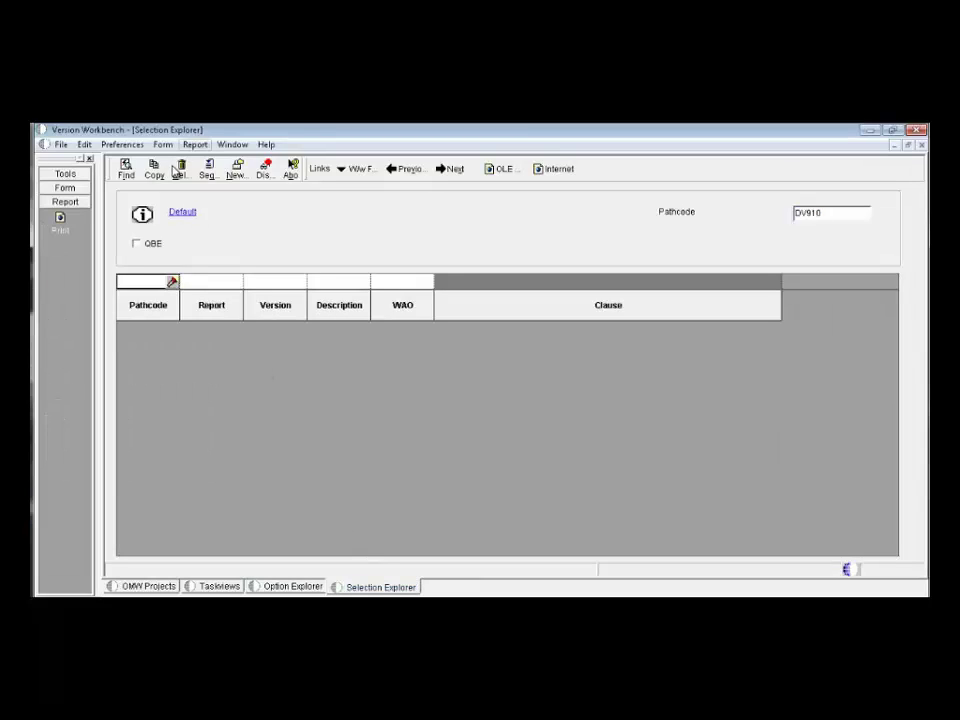
pyautogui.click(176, 214)
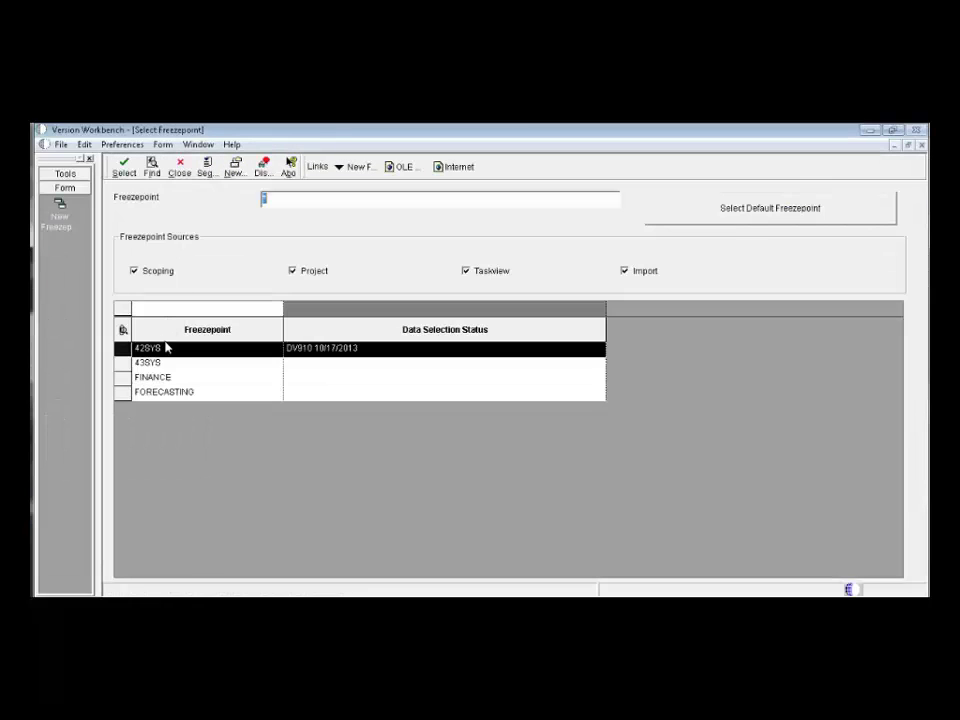
pyautogui.doubleClick(167, 349)
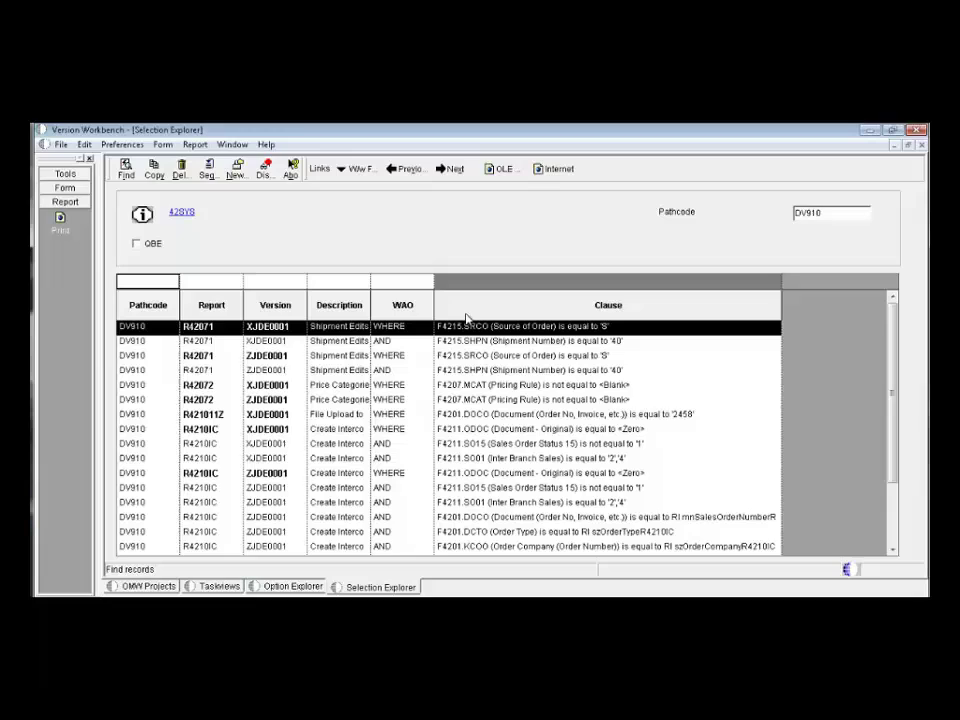
# Filter the 42SYS clauses to Column Left NXTR and scroll through the R42520–R42800 results
pyautogui.click(137, 245)
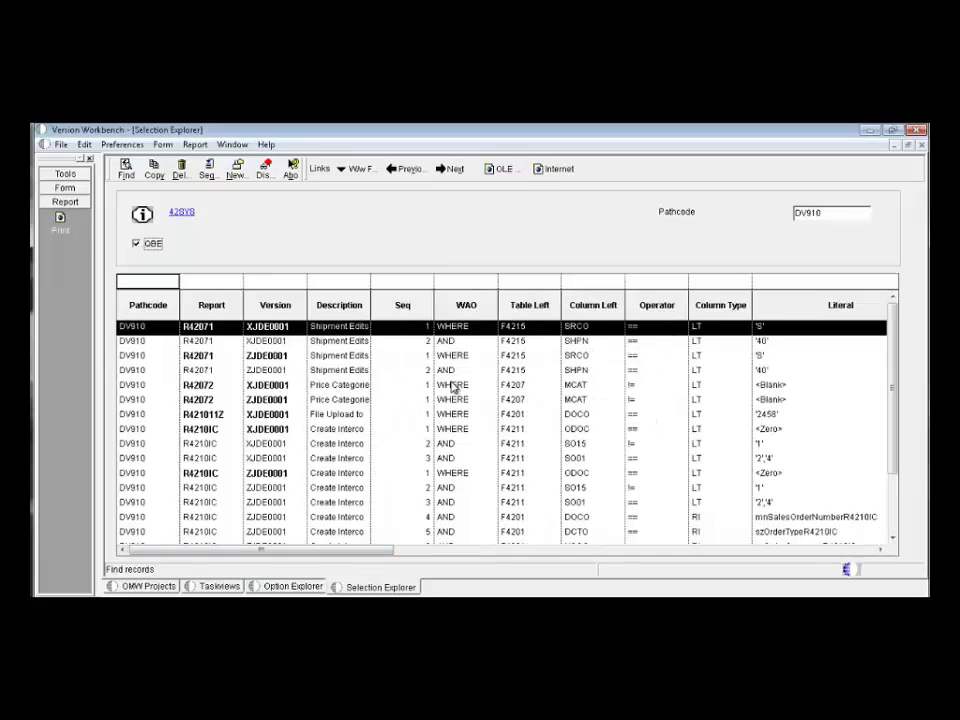
pyautogui.click(597, 284)
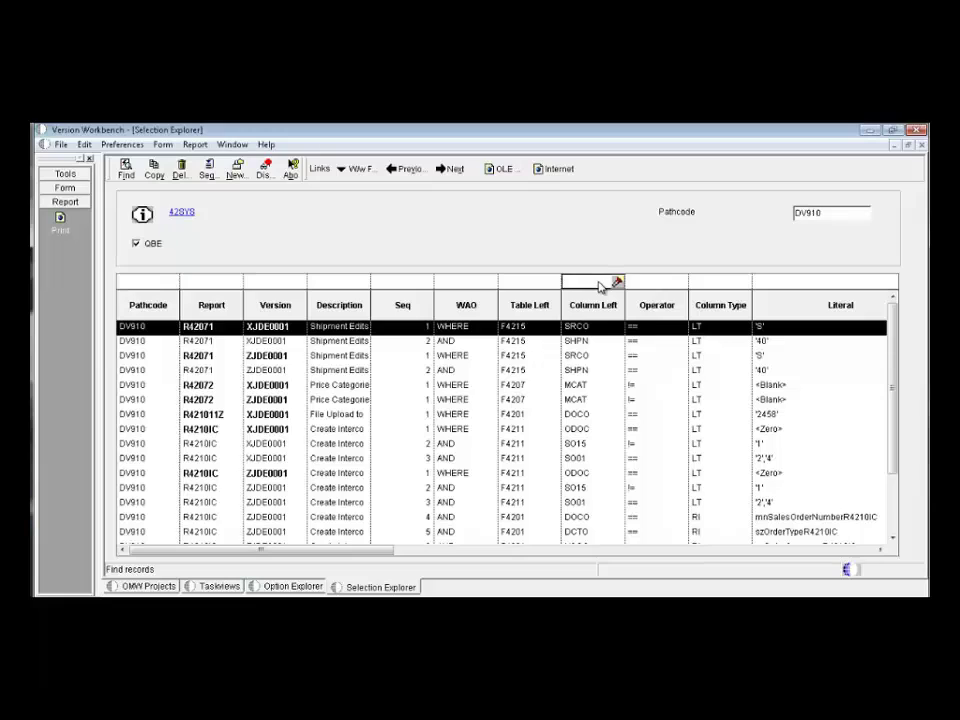
pyautogui.write('NXTR')
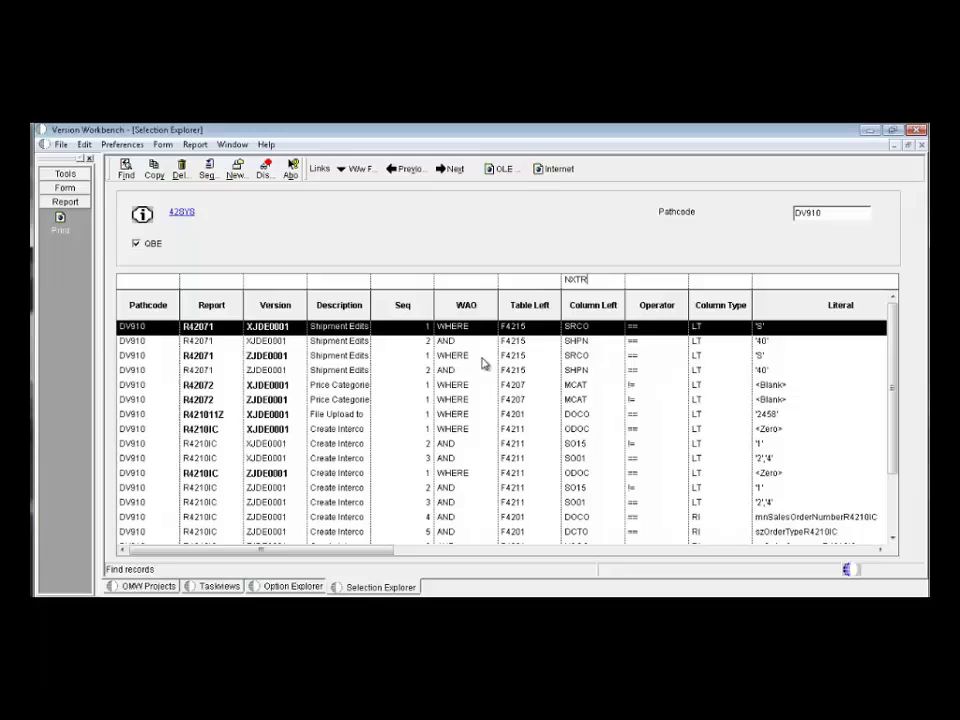
pyautogui.click(126, 170)
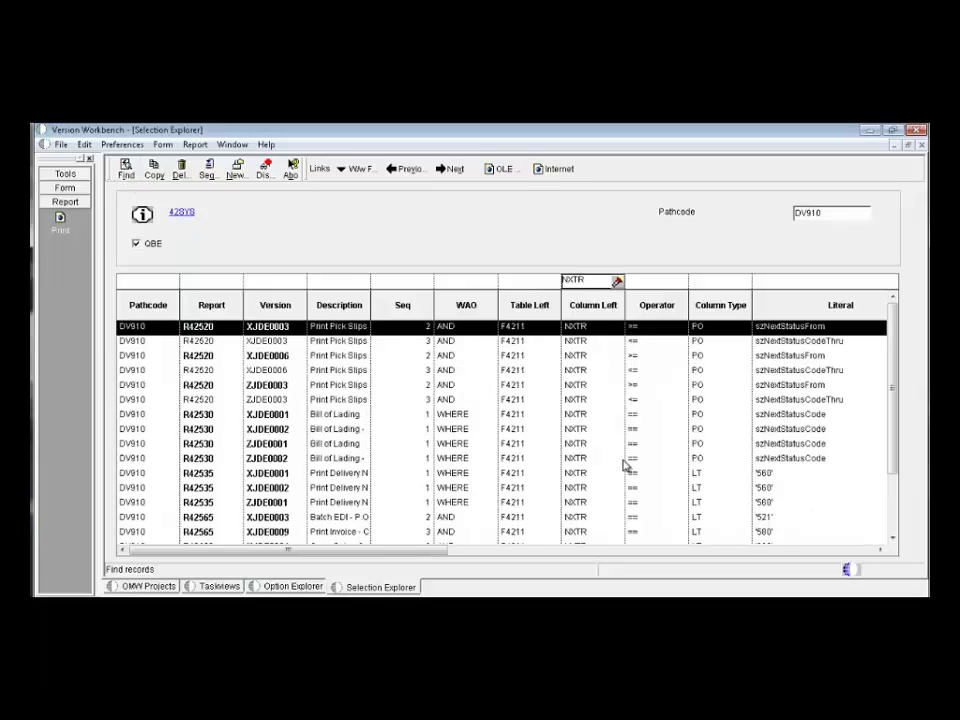
pyautogui.moveTo(897, 450); pyautogui.dragTo(904, 505)
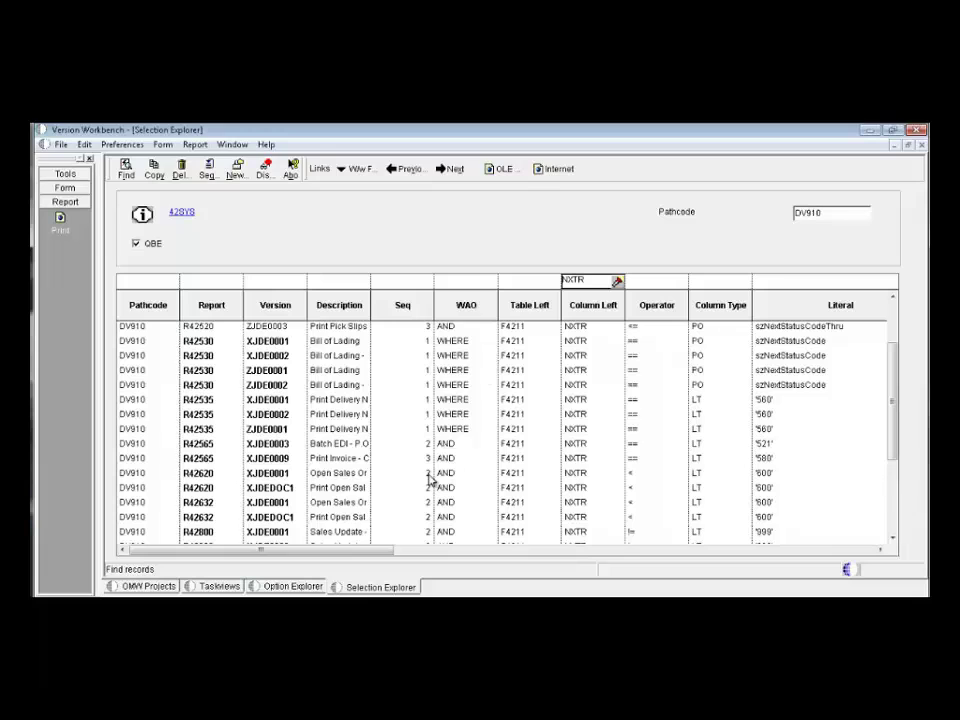
# Display the SCN01 - SCENARIO001 project details on the OMW Projects form
pyautogui.click(161, 586)
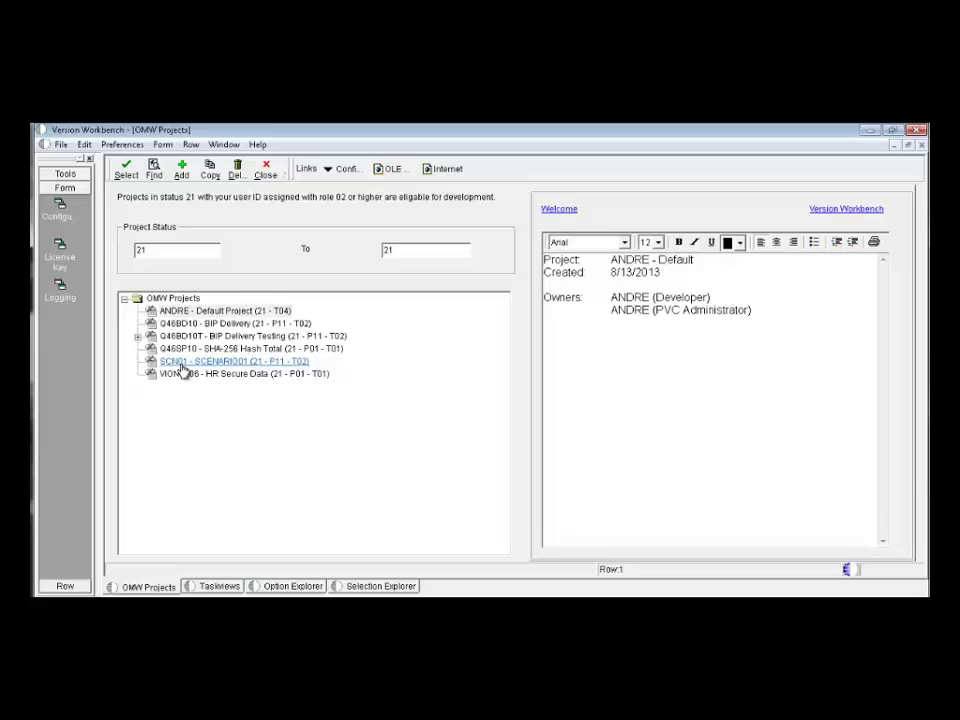
pyautogui.click(218, 365)
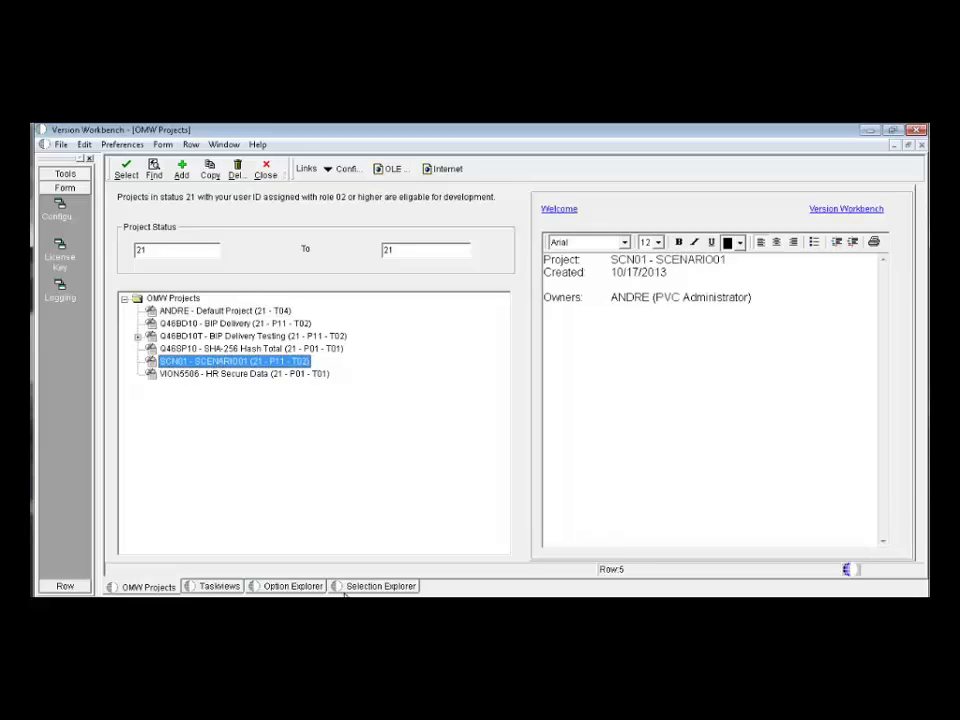